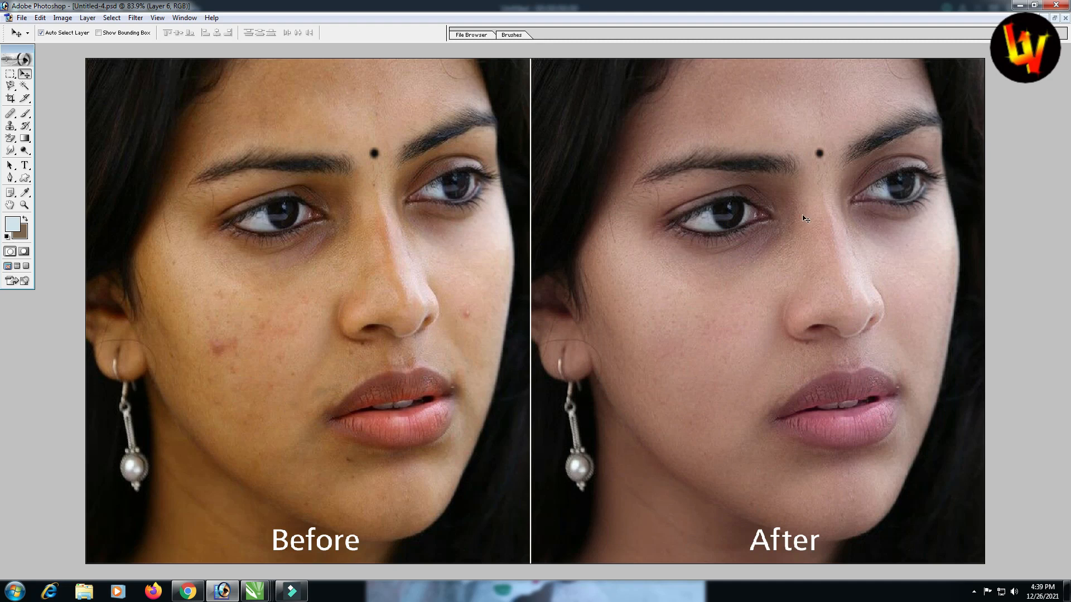
# Close the Untitled-4 before/after comparison so only the original portrait JPG stays open
pyautogui.click(1064, 18)
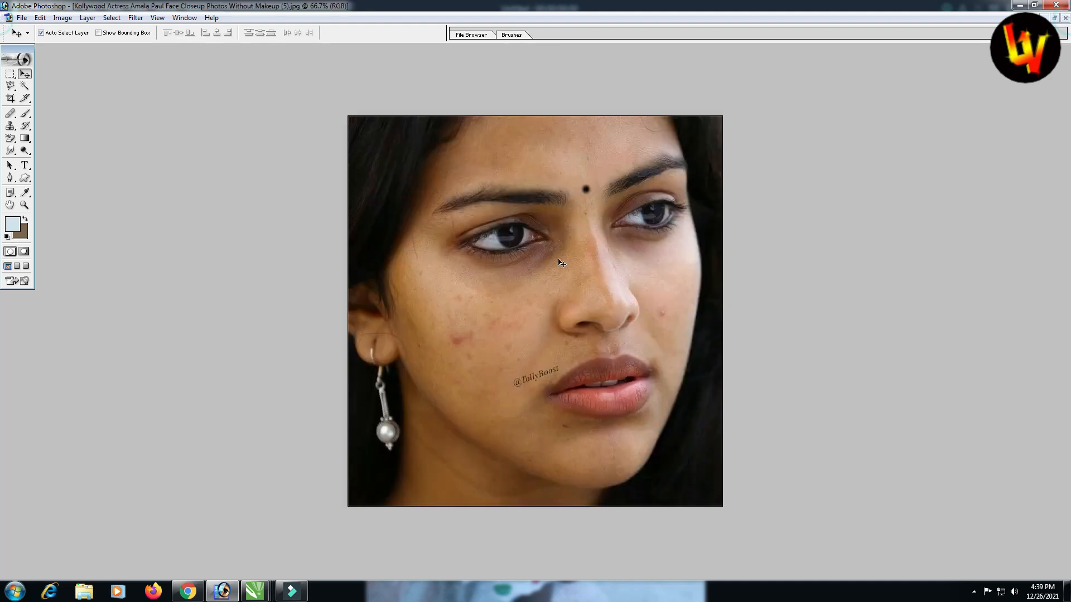
# Fit the portrait on screen and show the Layers panel, nudged slightly left
pyautogui.click(558, 273)
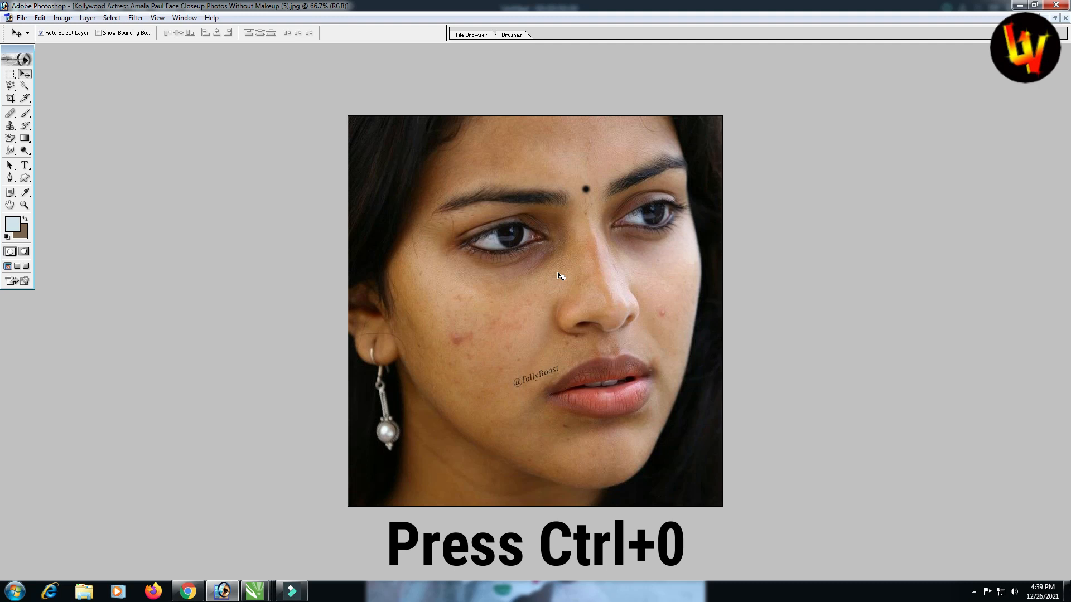
pyautogui.hotkey('ctrl', '0')
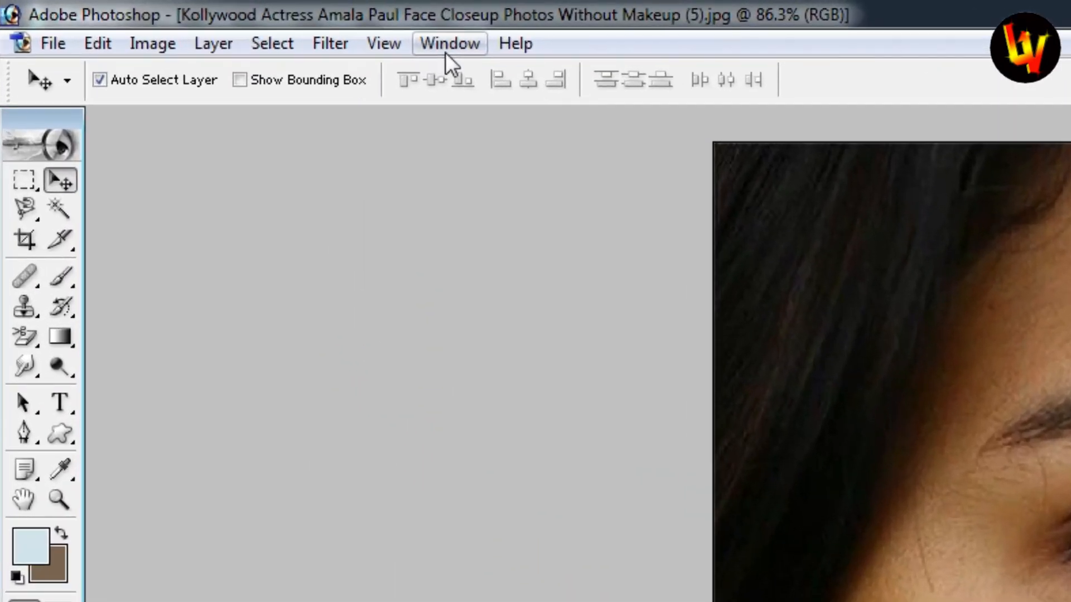
pyautogui.click(449, 45)
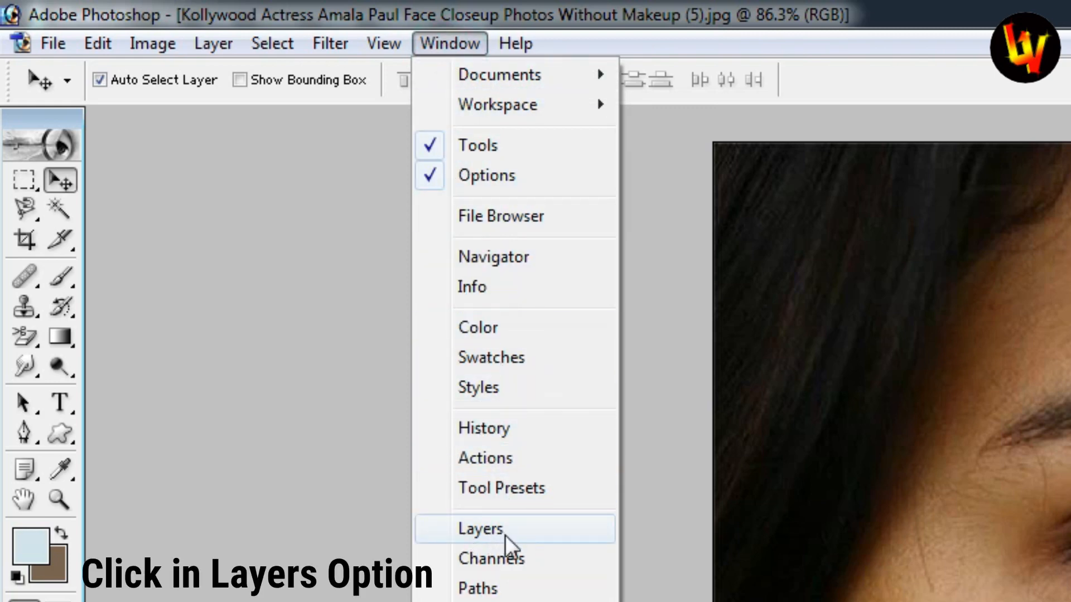
pyautogui.click(501, 531)
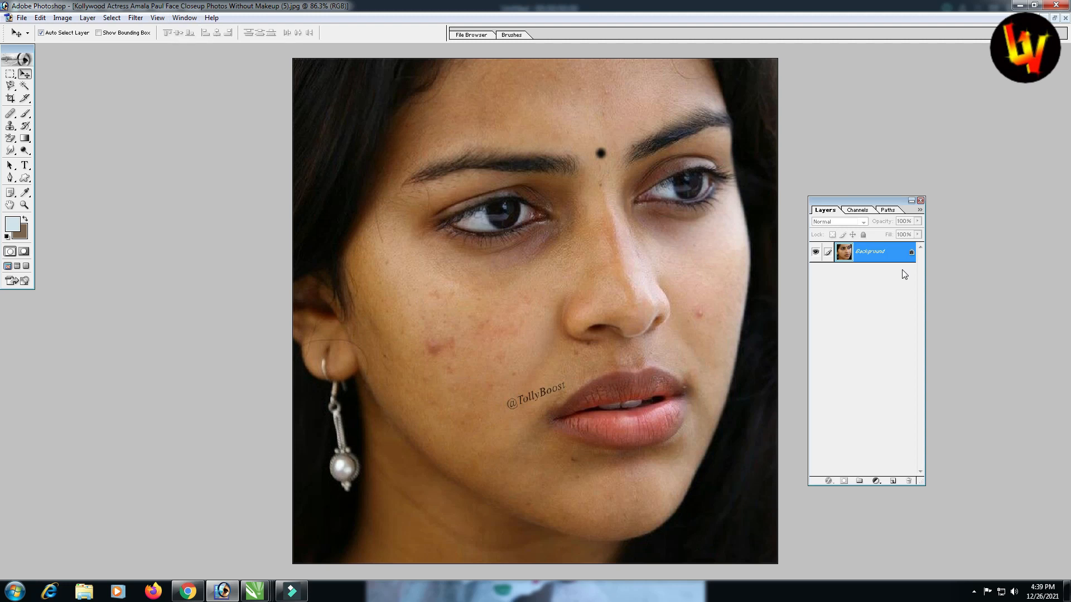
pyautogui.press('F7')
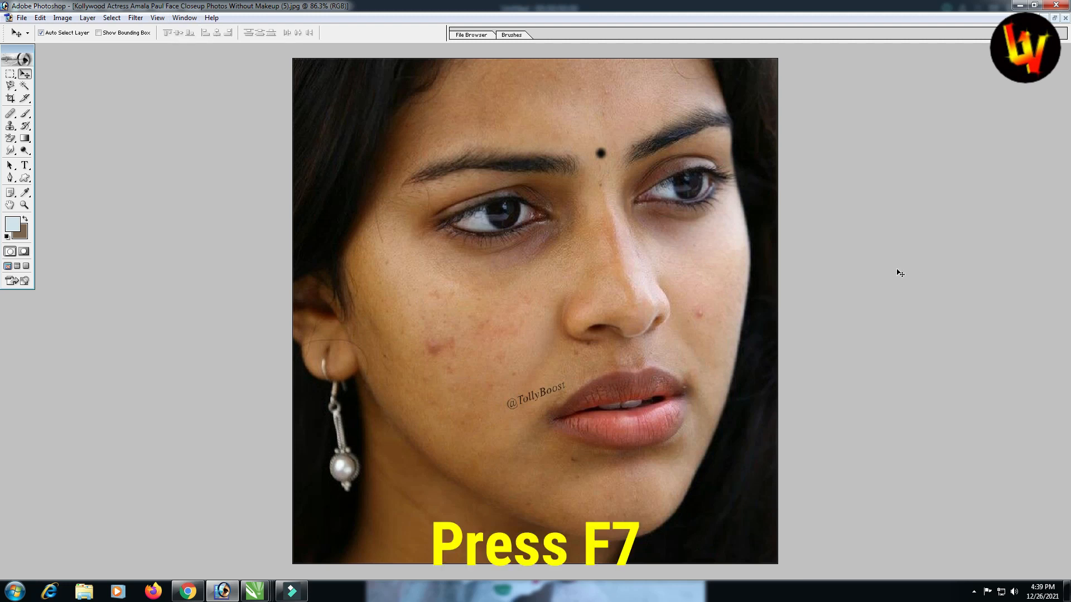
pyautogui.press('F7')
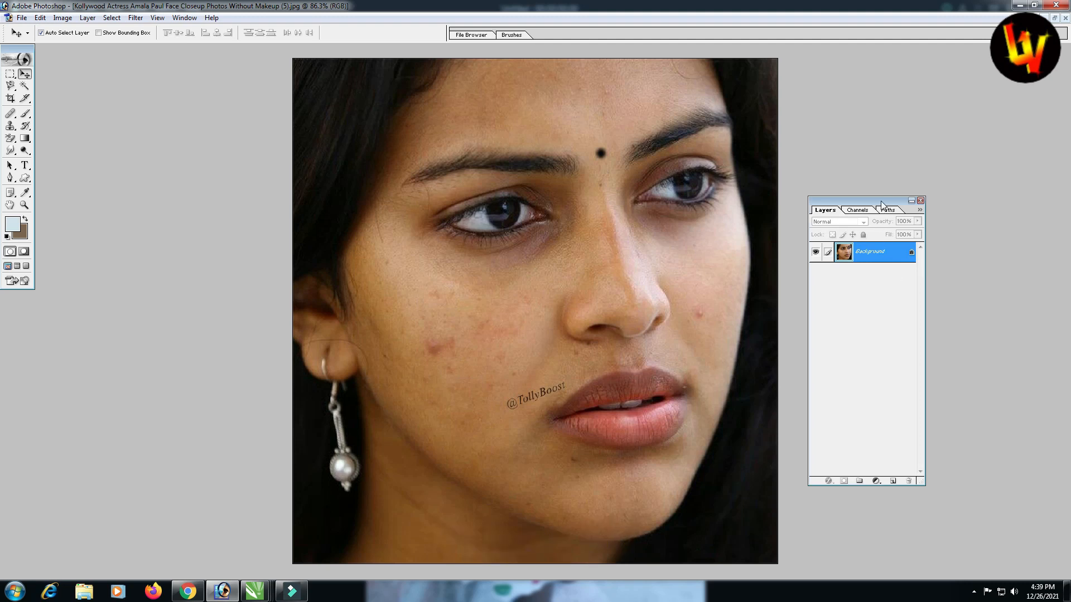
pyautogui.moveTo(881, 202); pyautogui.dragTo(855, 204)
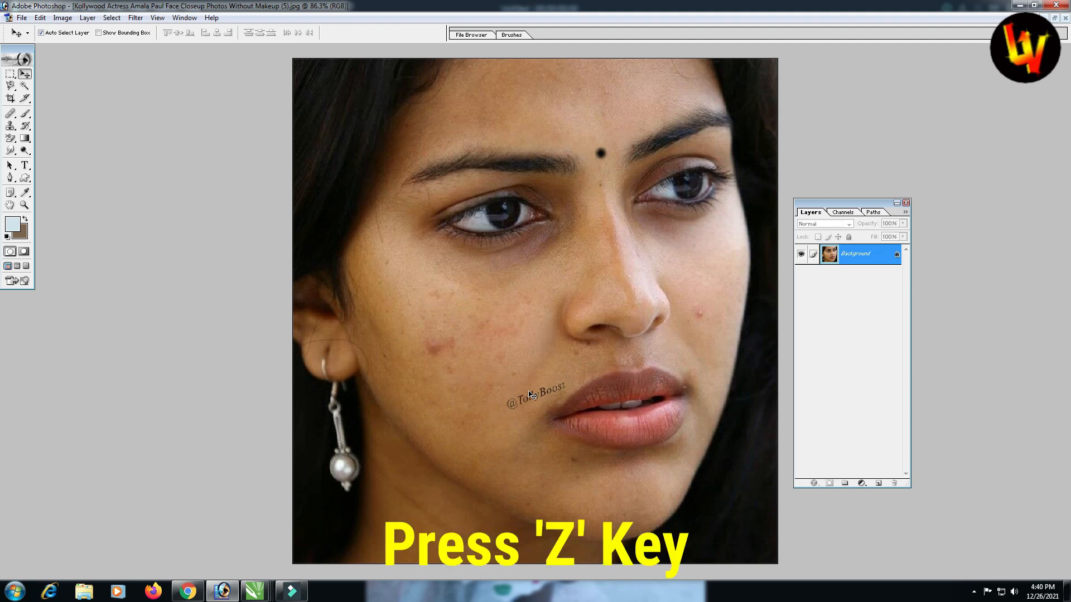
pyautogui.press('z')
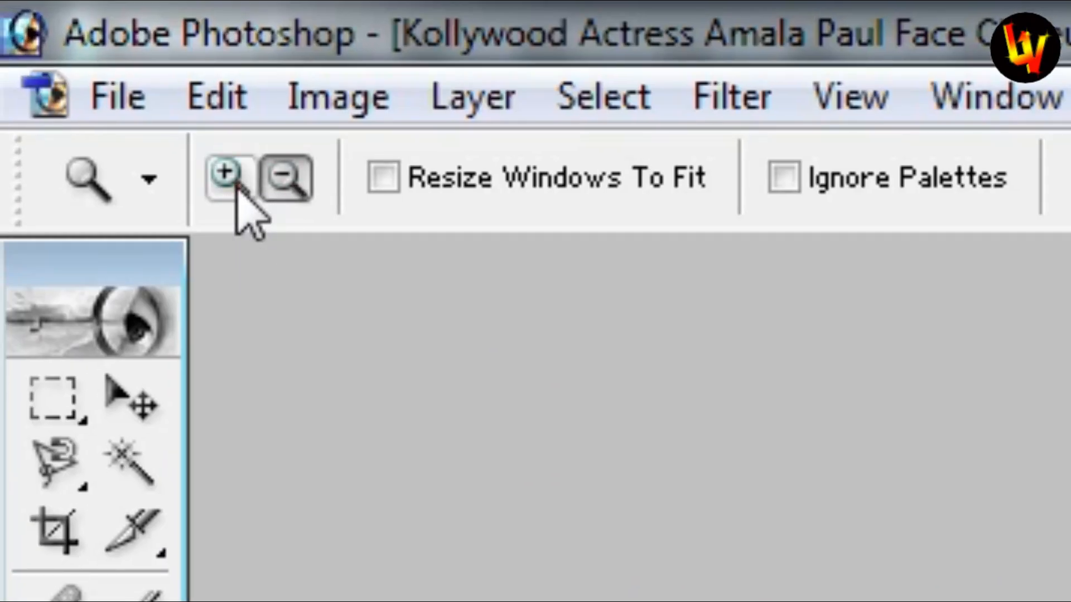
pyautogui.click(241, 187)
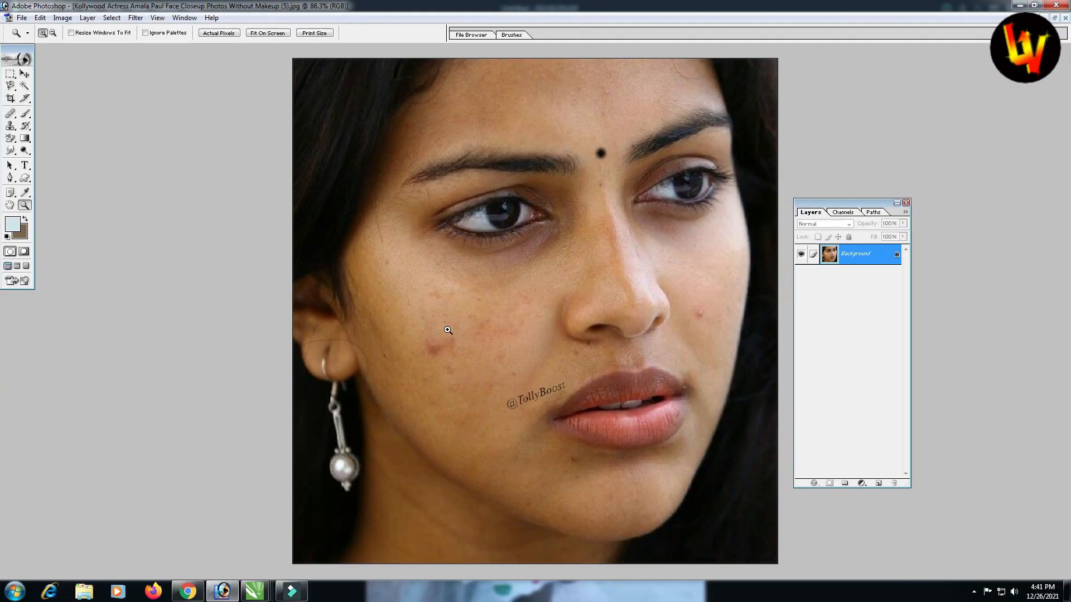
pyautogui.moveTo(448, 330); pyautogui.dragTo(669, 478)
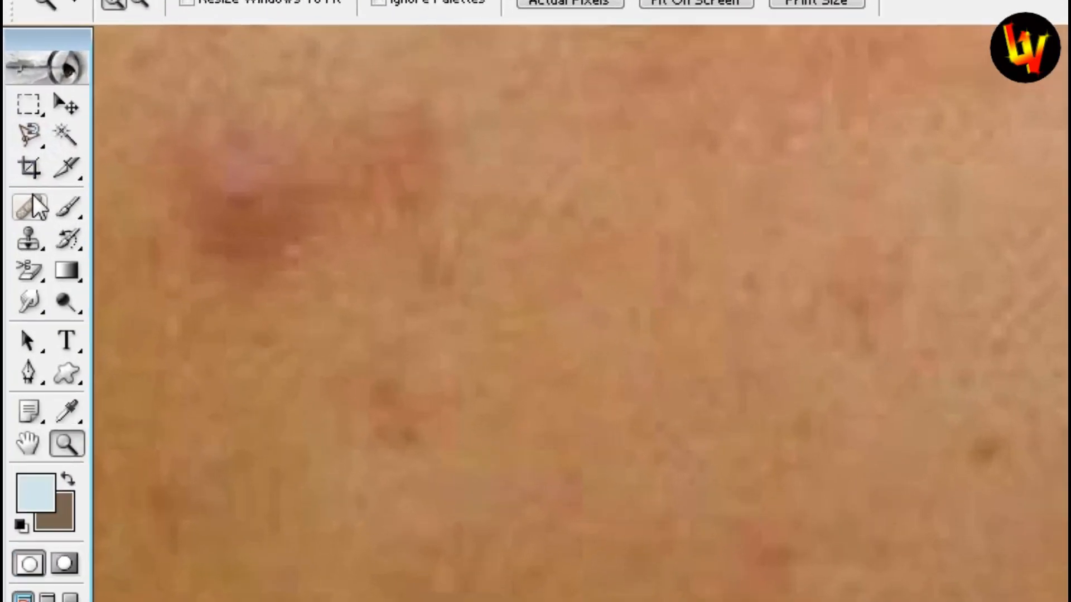
pyautogui.click(11, 113)
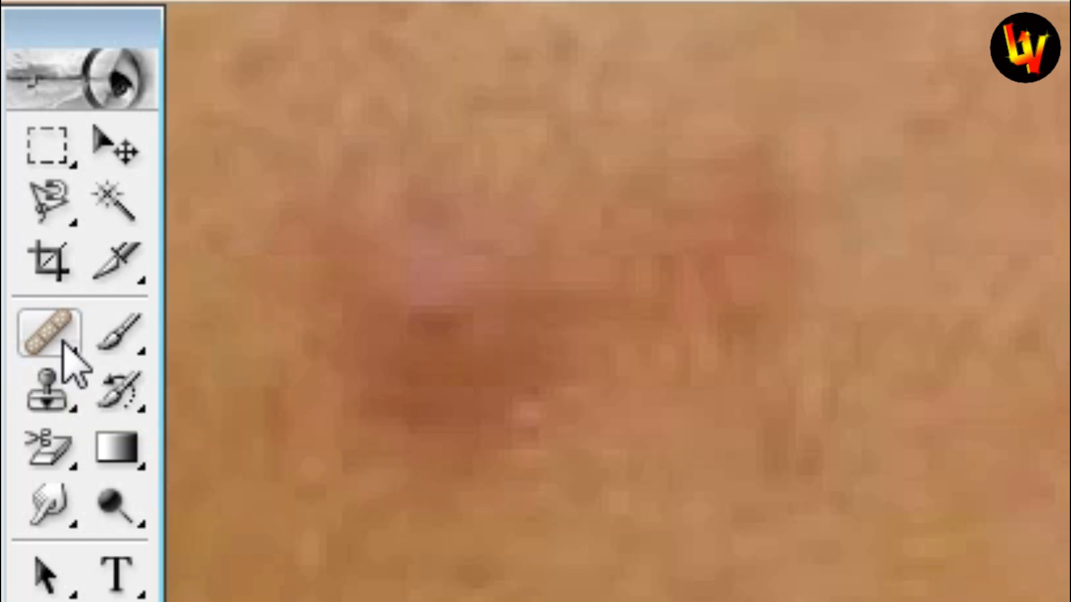
# Set the sampled Healing Brush to size 20 and start healing over the watermark's @
pyautogui.click(63, 344)
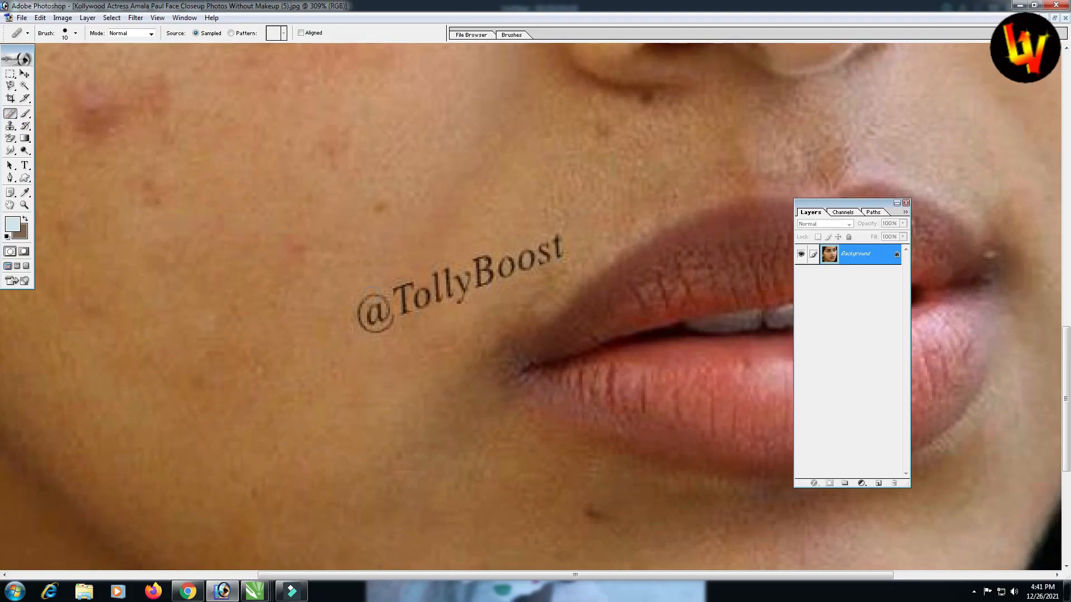
pyautogui.press(']')
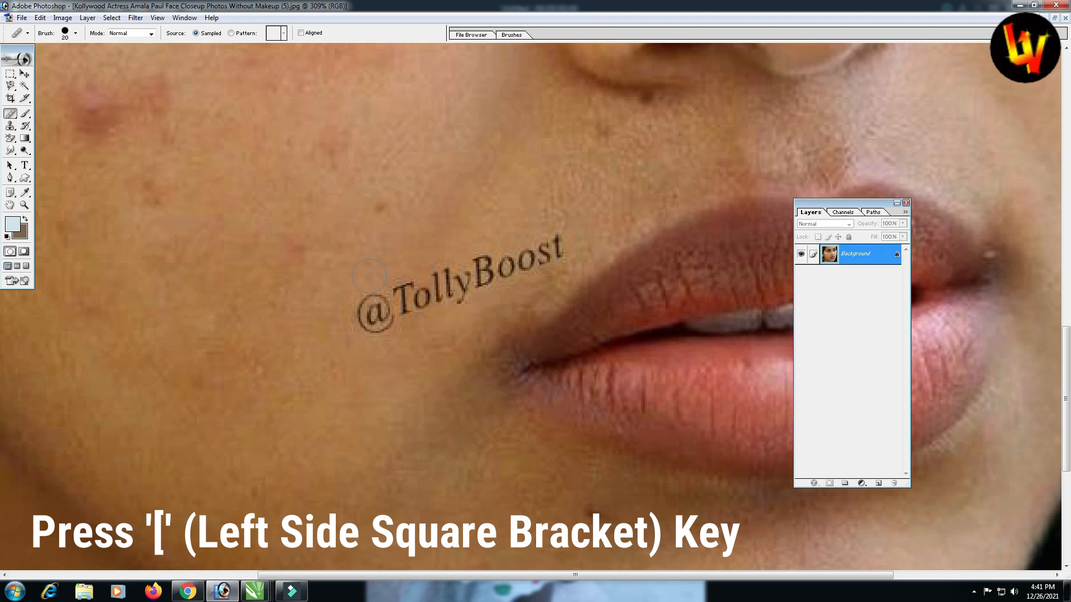
pyautogui.press('[')
pyautogui.press(']')
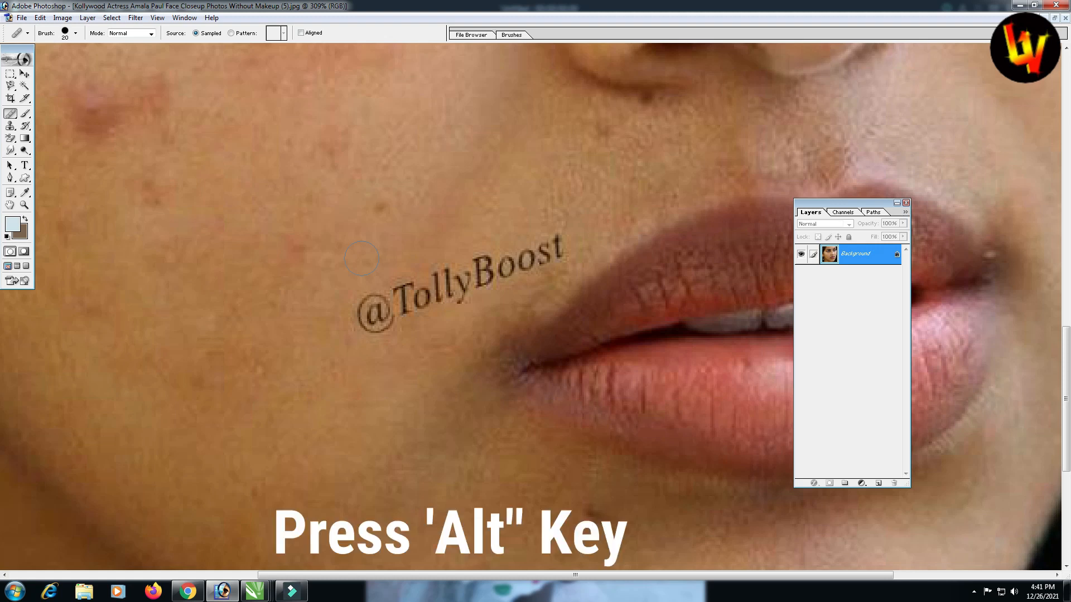
pyautogui.press('alt')
pyautogui.keyDown('alt'); pyautogui.click(353, 268); pyautogui.keyUp('alt')
pyautogui.click(369, 306)
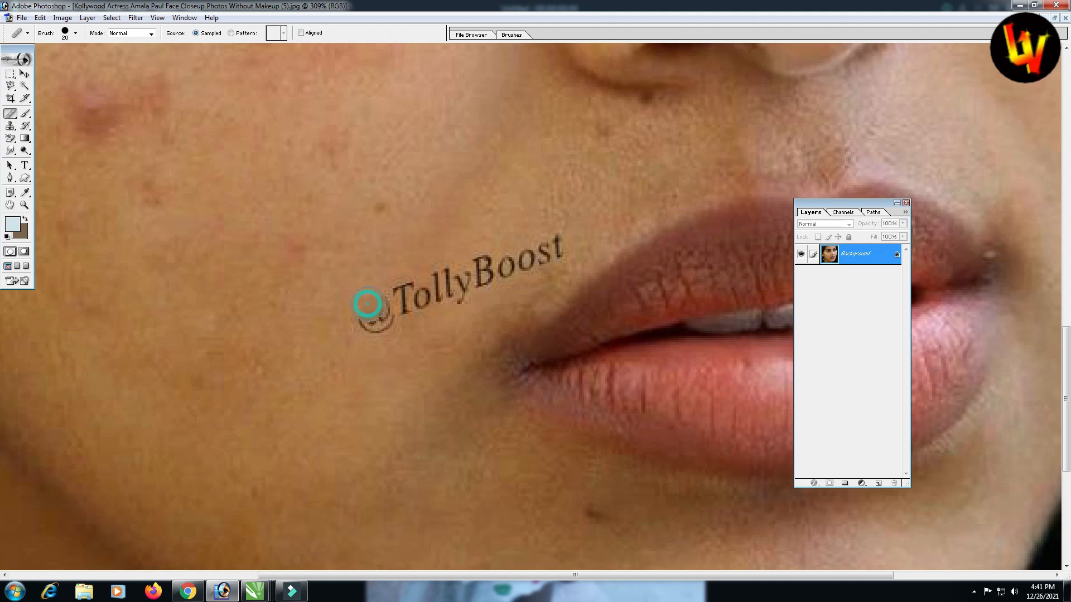
# Resample clean skin nearby and heal away the rest of the @ and its left edge
pyautogui.press('alt')
pyautogui.keyDown('alt'); pyautogui.click(347, 279); pyautogui.keyUp('alt')
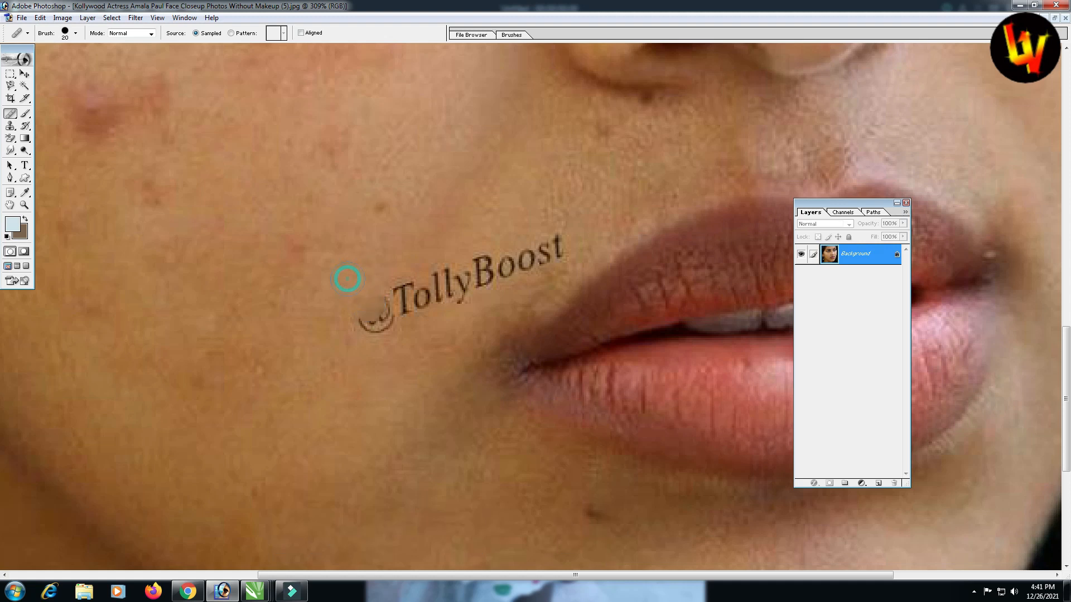
pyautogui.click(372, 316)
pyautogui.press('alt')
pyautogui.keyDown('alt'); pyautogui.click(341, 286); pyautogui.keyUp('alt')
pyautogui.click(369, 297)
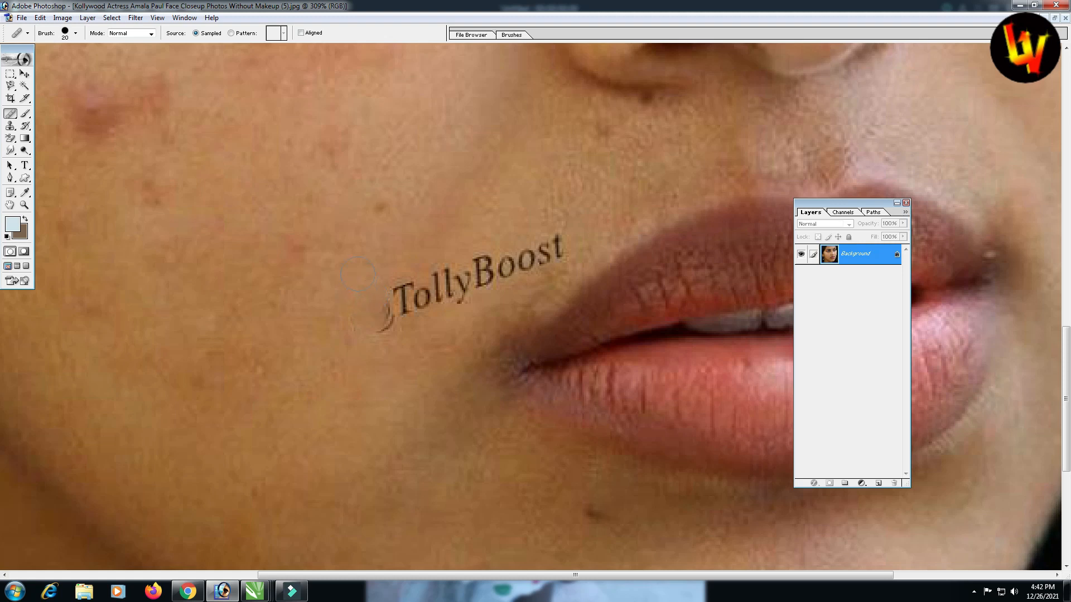
pyautogui.press('alt')
# Heal out the TollyBoost lettering and its curls, then fit the face on screen
pyautogui.keyDown('alt'); pyautogui.click(375, 267); pyautogui.keyUp('alt')
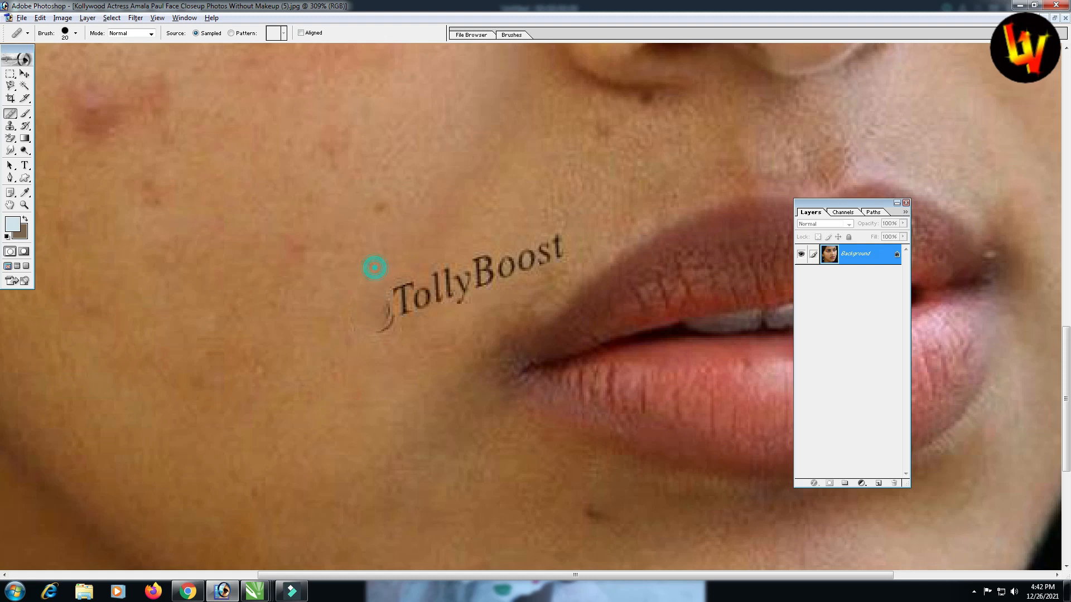
pyautogui.click(395, 289)
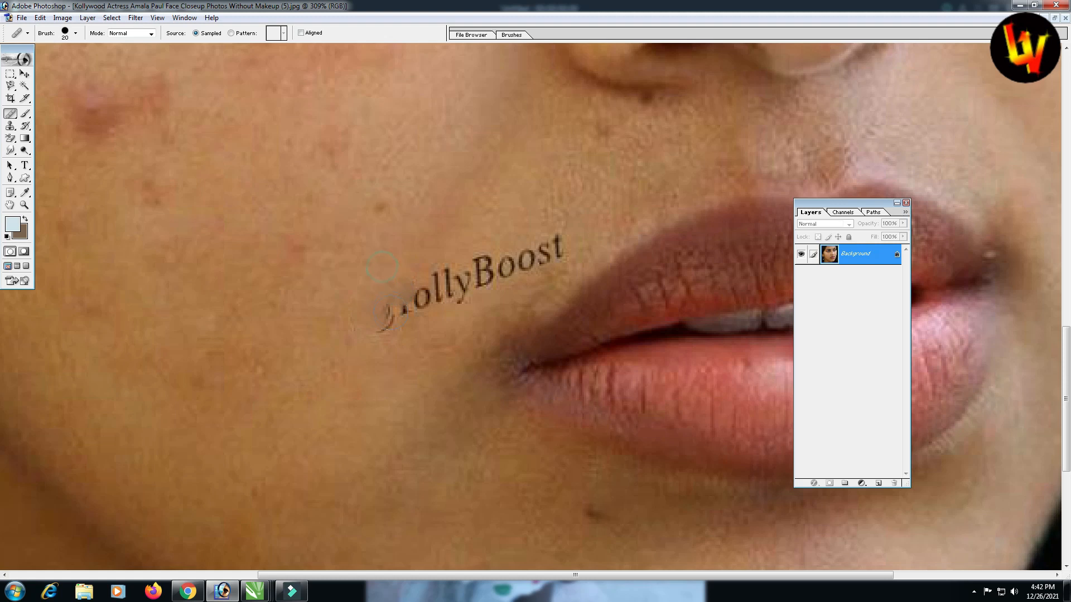
pyautogui.click(390, 314)
pyautogui.click(413, 356)
pyautogui.click(378, 328)
pyautogui.moveTo(411, 300)
pyautogui.mouseDown()
pyautogui.moveTo(469, 289)
pyautogui.moveTo(476, 265)
pyautogui.moveTo(505, 267)
pyautogui.moveTo(544, 236)
pyautogui.mouseUp()
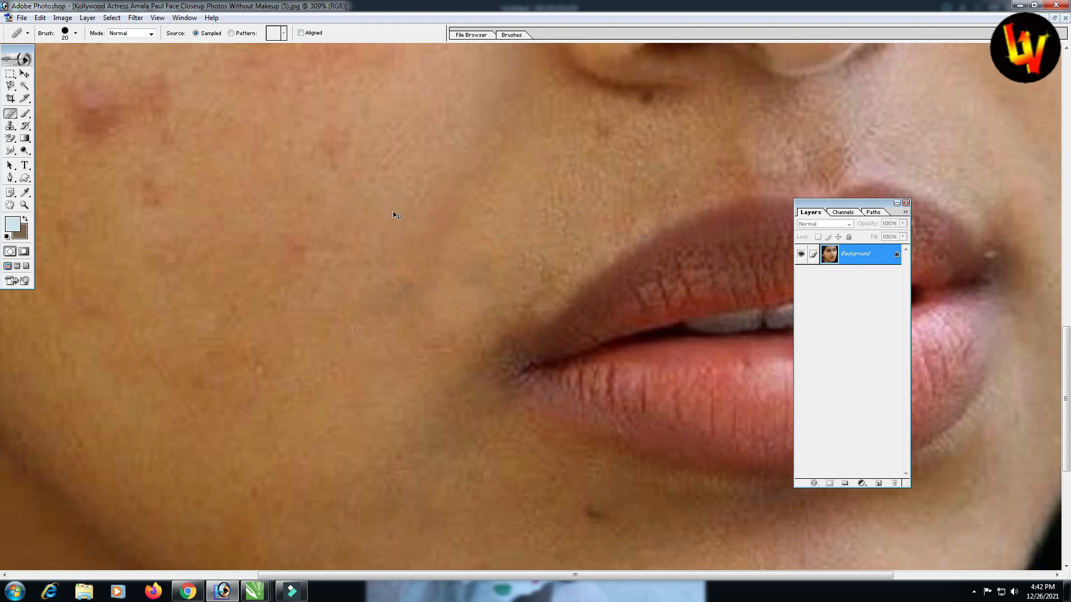
pyautogui.hotkey('ctrl', '0')
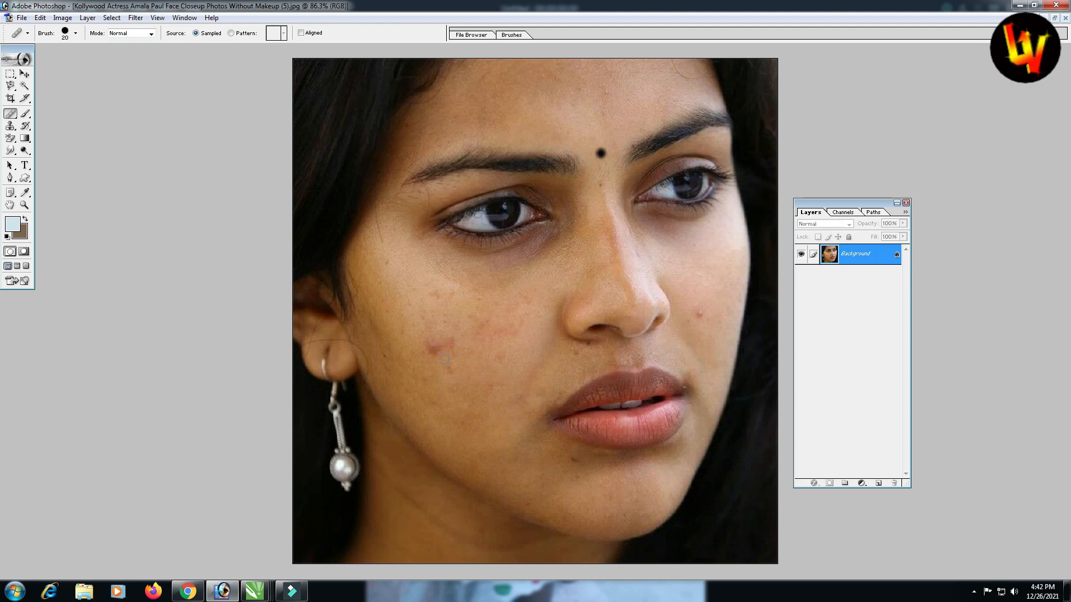
# Zoom onto the left cheek and partly heal its large pink blemish with sampled clean skin
pyautogui.press('z')
pyautogui.moveTo(356, 264); pyautogui.dragTo(626, 462)
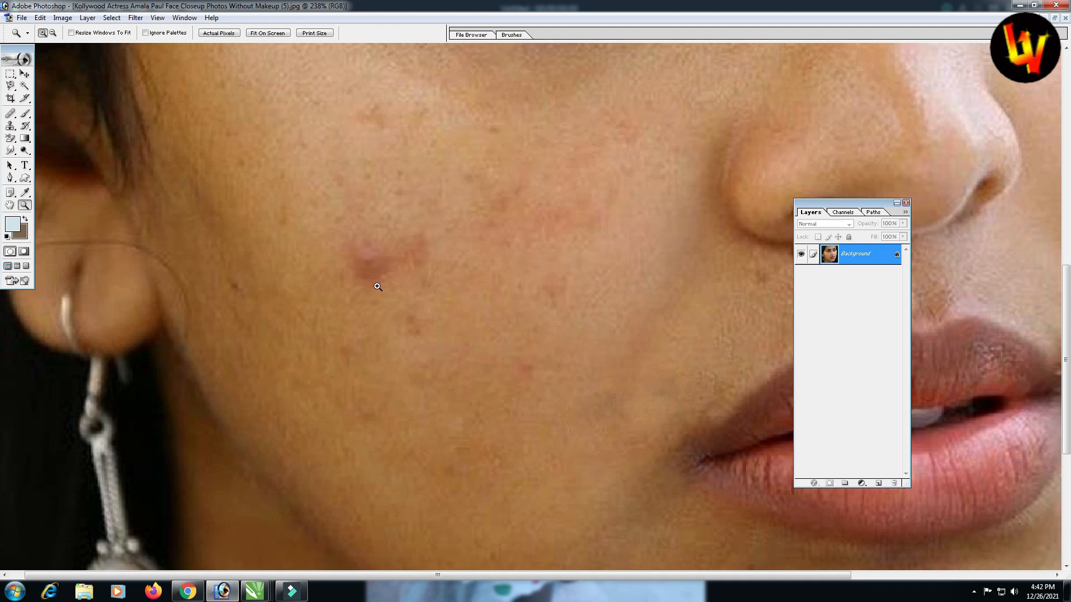
pyautogui.click(10, 114)
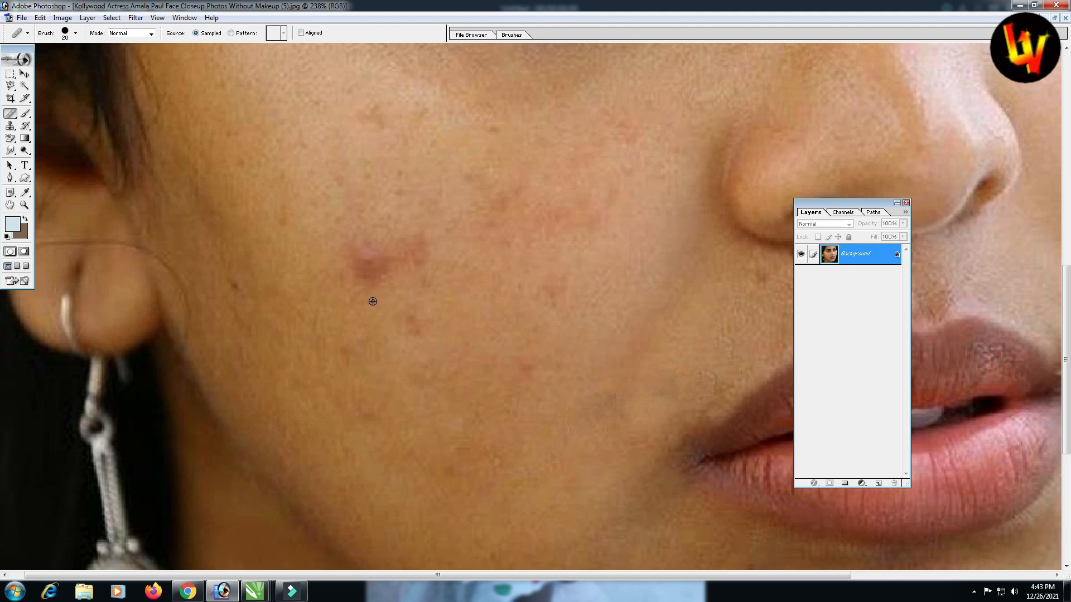
pyautogui.keyDown('alt'); pyautogui.click(372, 301); pyautogui.keyUp('alt')
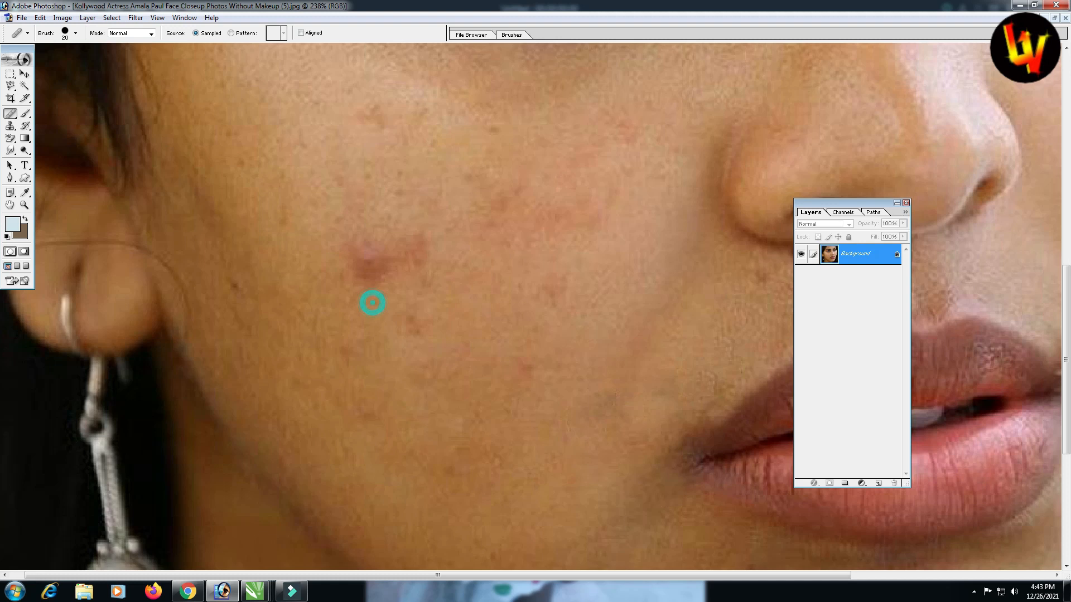
pyautogui.click(373, 273)
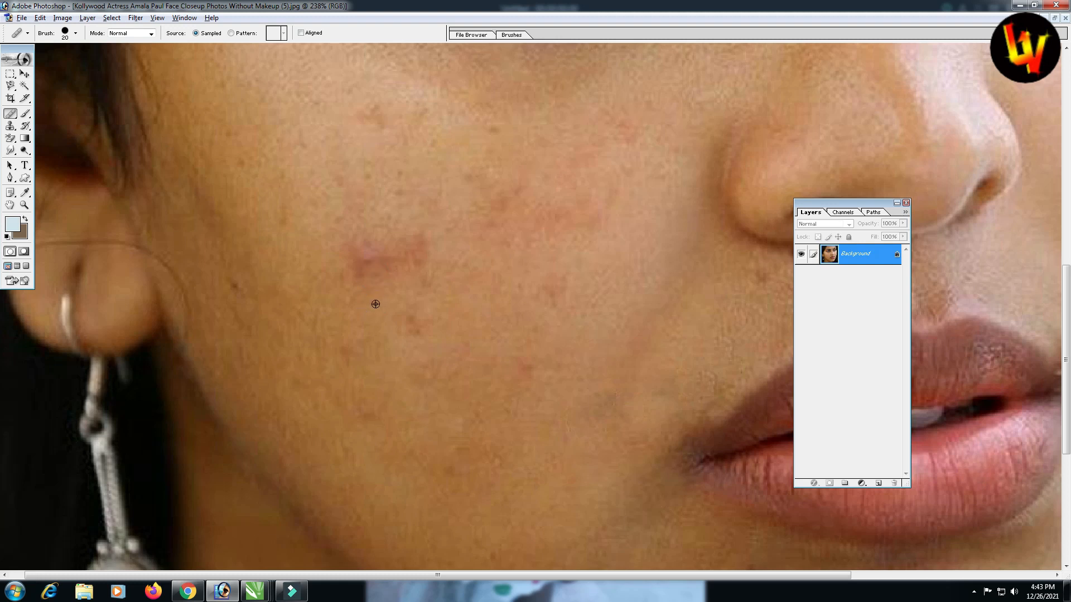
pyautogui.click(364, 271)
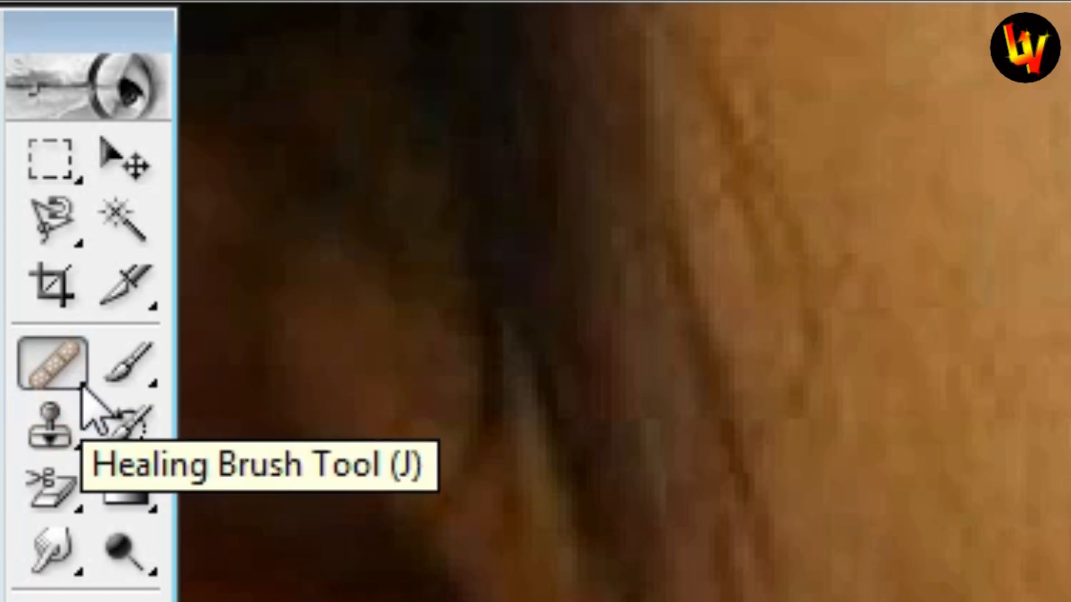
# Switch to the Patch Tool and patch the large pink cheek blemish with clear skin
pyautogui.click(83, 387)
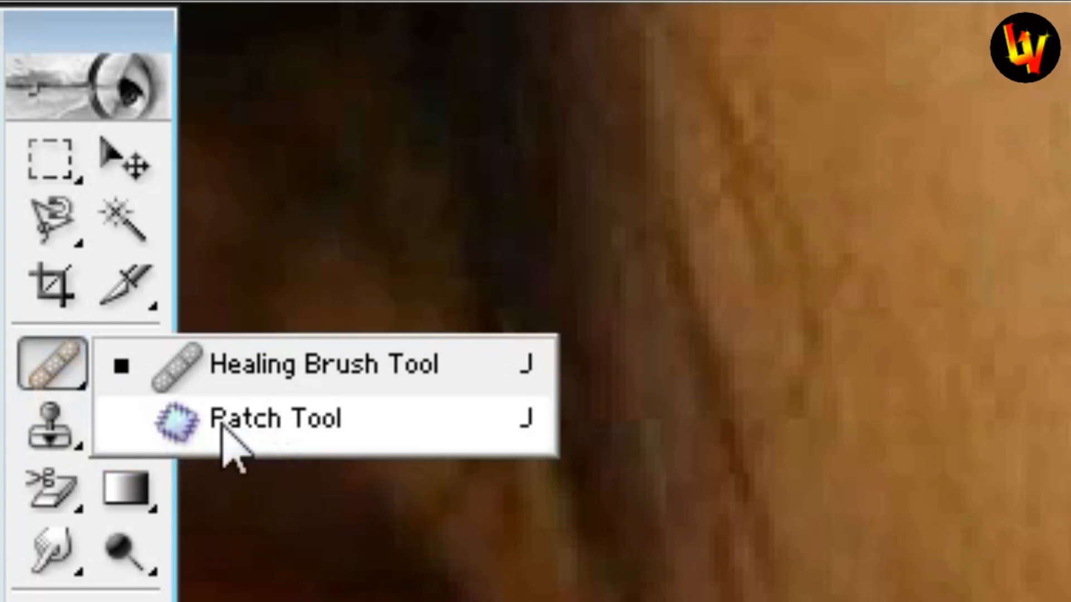
pyautogui.click(269, 417)
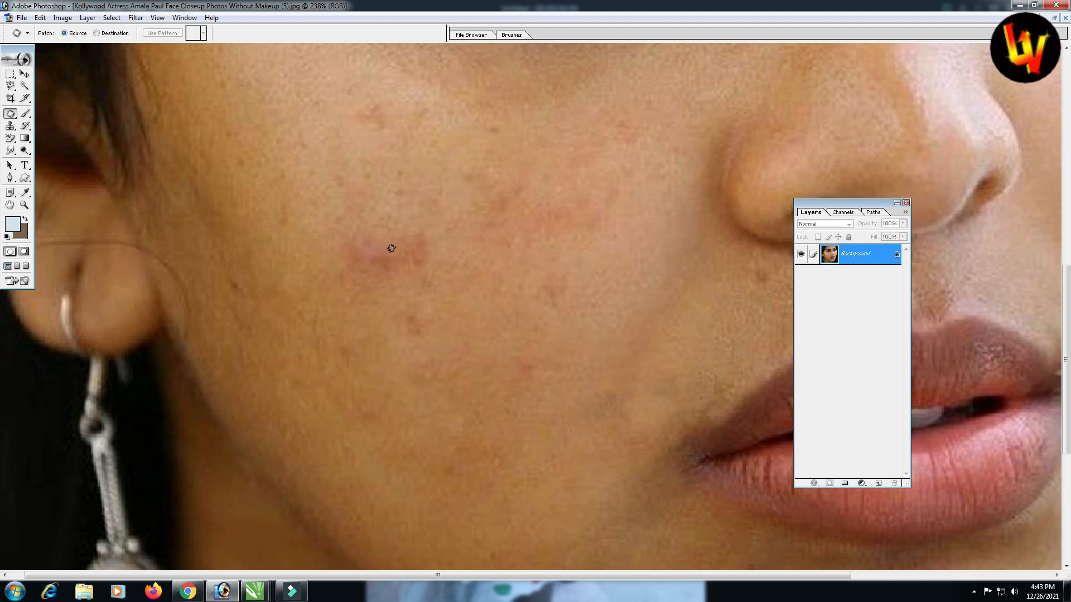
pyautogui.moveTo(386, 266)
pyautogui.mouseDown()
pyautogui.moveTo(358, 264)
pyautogui.moveTo(357, 238)
pyautogui.moveTo(387, 237)
pyautogui.moveTo(382, 249)
pyautogui.mouseUp()
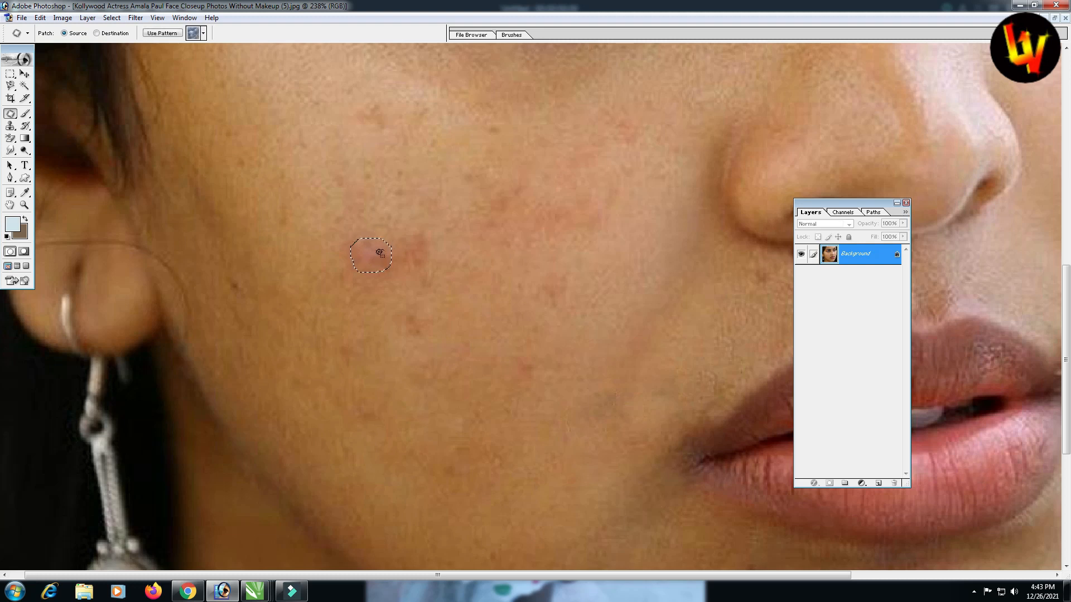
pyautogui.moveTo(380, 253); pyautogui.dragTo(386, 287)
pyautogui.click(404, 257)
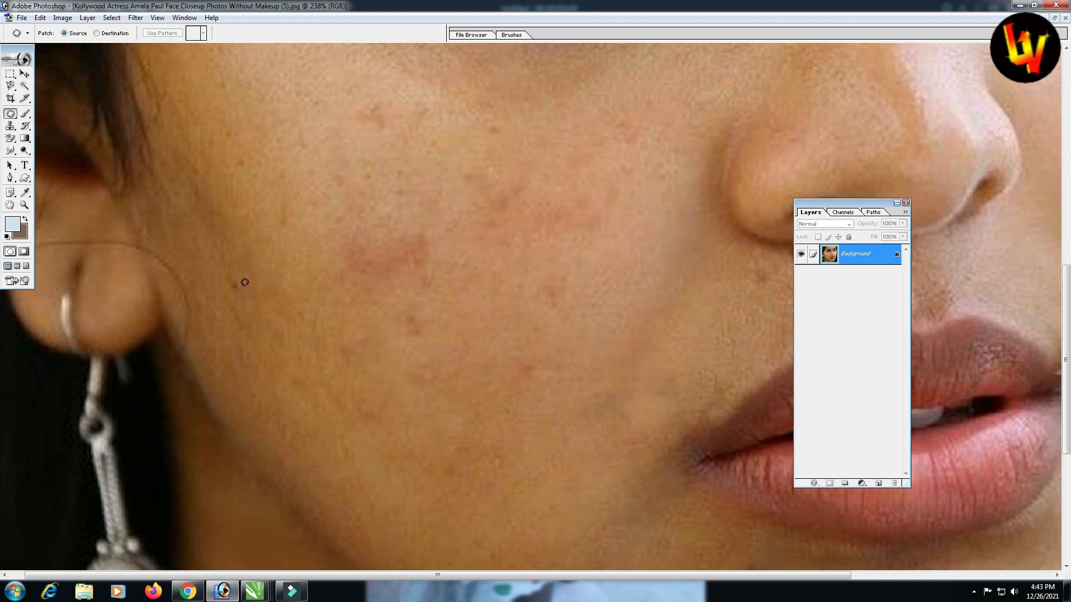
# Patch the small spots near the ear and on the upper cheek, then fit the face on screen
pyautogui.moveTo(247, 288)
pyautogui.mouseDown()
pyautogui.moveTo(228, 268)
pyautogui.moveTo(258, 289)
pyautogui.mouseUp()
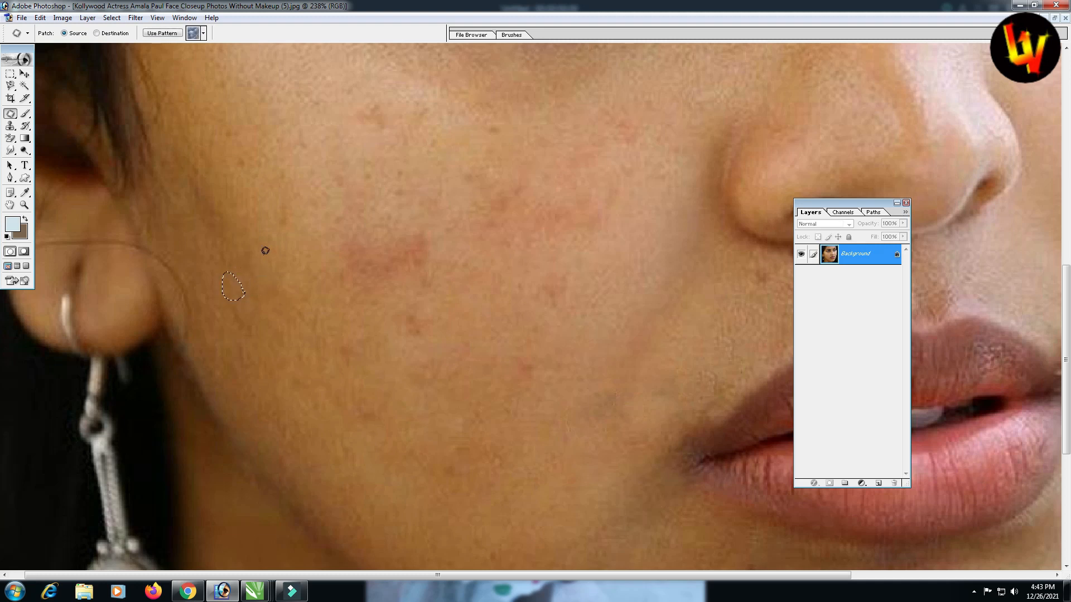
pyautogui.click(264, 252)
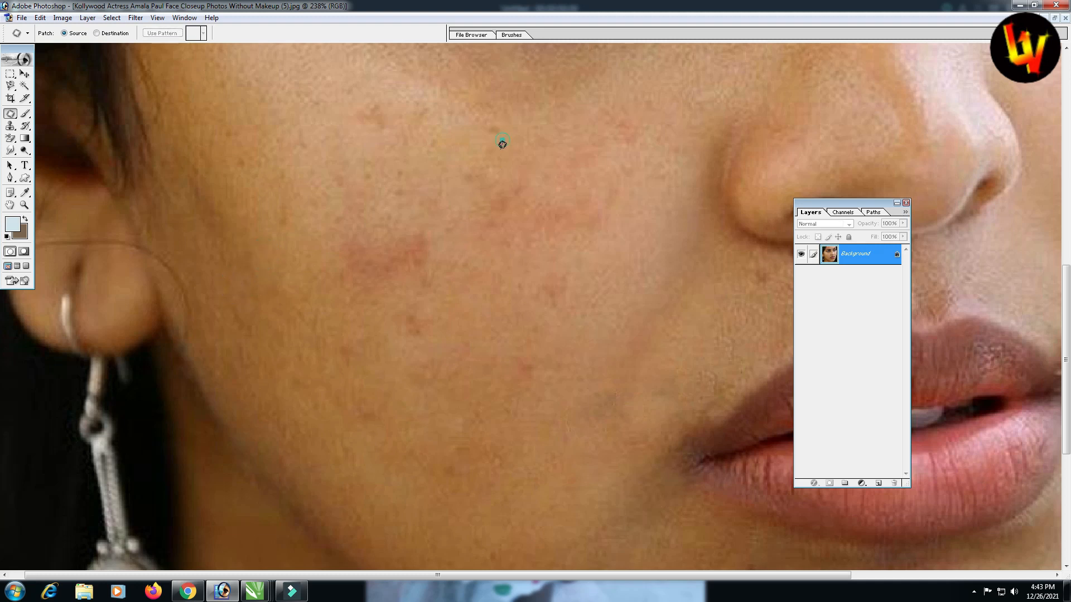
pyautogui.moveTo(502, 145)
pyautogui.mouseDown()
pyautogui.moveTo(478, 114)
pyautogui.moveTo(495, 113)
pyautogui.moveTo(502, 142)
pyautogui.mouseUp()
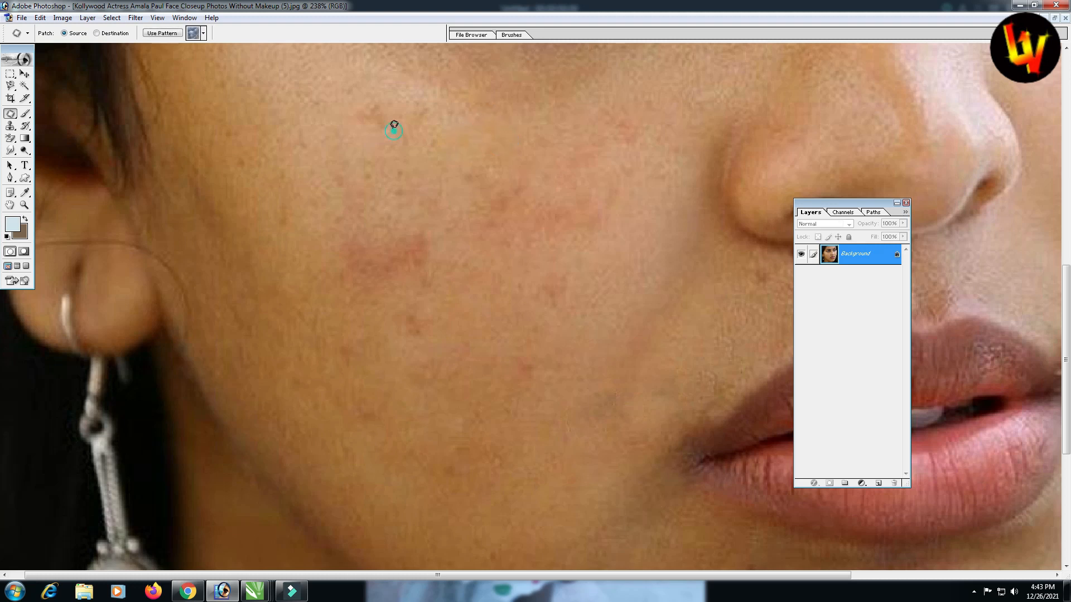
pyautogui.moveTo(394, 127)
pyautogui.mouseDown()
pyautogui.moveTo(367, 118)
pyautogui.moveTo(361, 100)
pyautogui.moveTo(379, 96)
pyautogui.moveTo(387, 115)
pyautogui.moveTo(420, 125)
pyautogui.mouseUp()
pyautogui.hotkey('ctrl', 'd')
pyautogui.moveTo(426, 256)
pyautogui.mouseDown()
pyautogui.moveTo(394, 259)
pyautogui.moveTo(401, 239)
pyautogui.moveTo(419, 237)
pyautogui.moveTo(423, 257)
pyautogui.moveTo(454, 274)
pyautogui.moveTo(408, 254)
pyautogui.moveTo(430, 237)
pyautogui.moveTo(427, 263)
pyautogui.mouseUp()
pyautogui.click(444, 246)
pyautogui.moveTo(421, 251)
pyautogui.mouseDown()
pyautogui.moveTo(438, 284)
pyautogui.moveTo(445, 279)
pyautogui.mouseUp()
pyautogui.hotkey('ctrl', 'd')
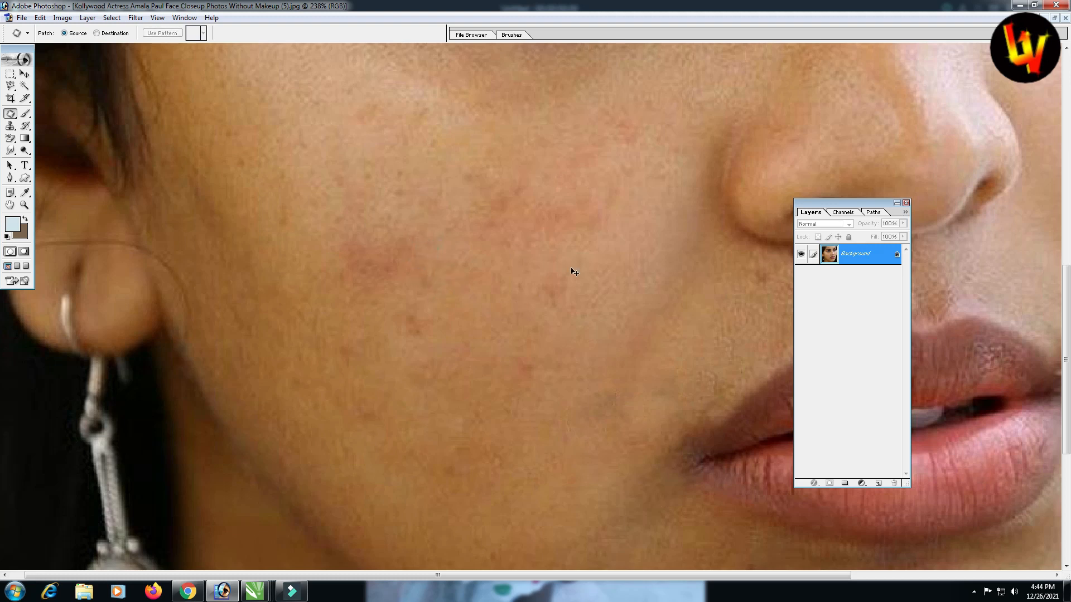
pyautogui.hotkey('ctrl', '0')
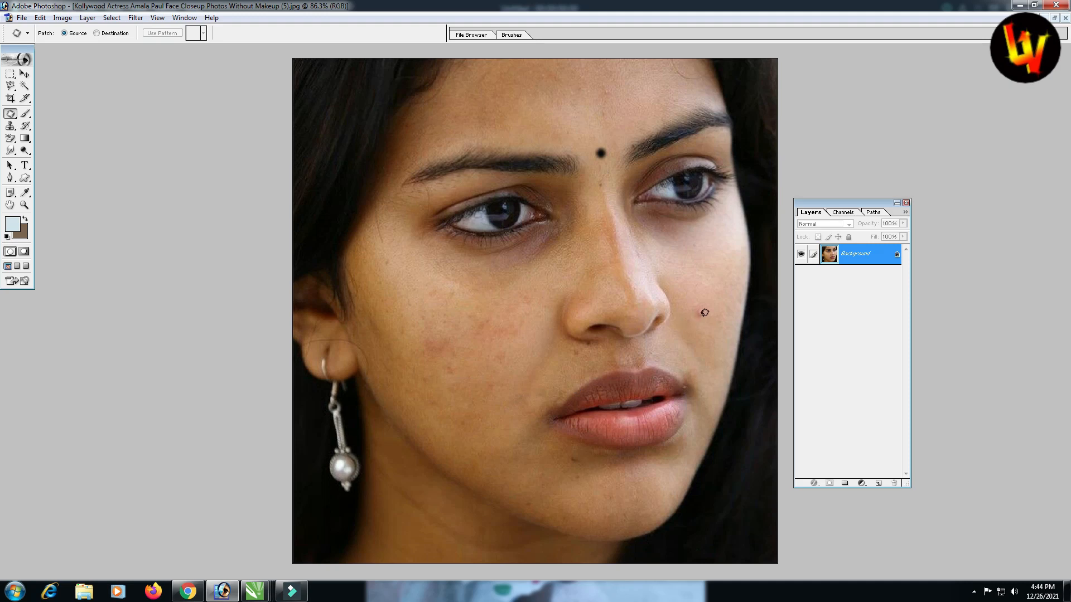
# Magnify the spot beside the nose, choose the Patch tool, and refit the face on screen
pyautogui.press('z')
pyautogui.click(680, 290)
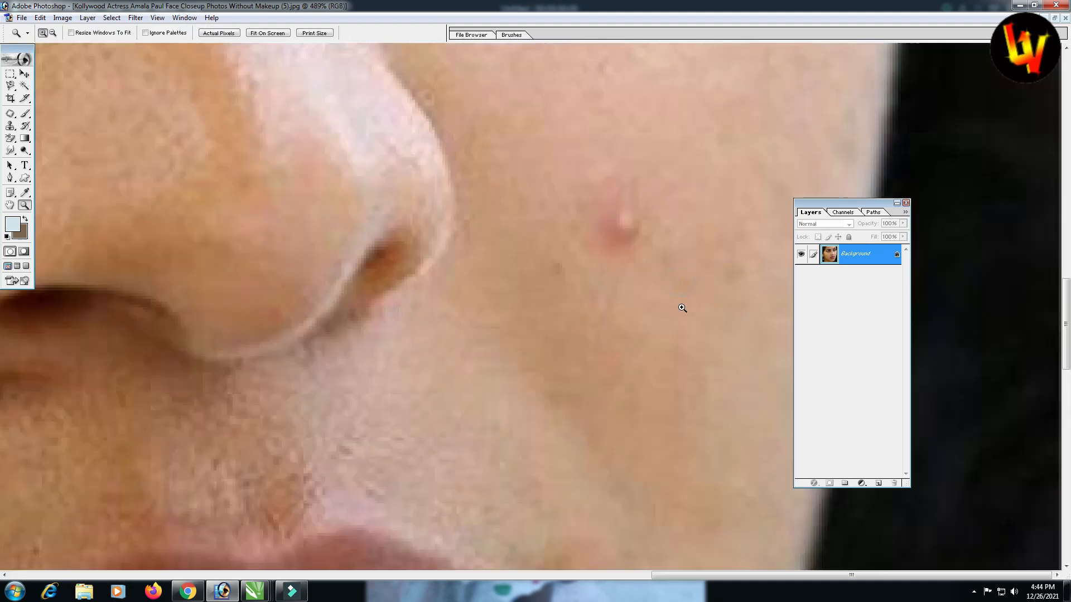
pyautogui.click(608, 194)
pyautogui.scroll(-7, 543, 316)
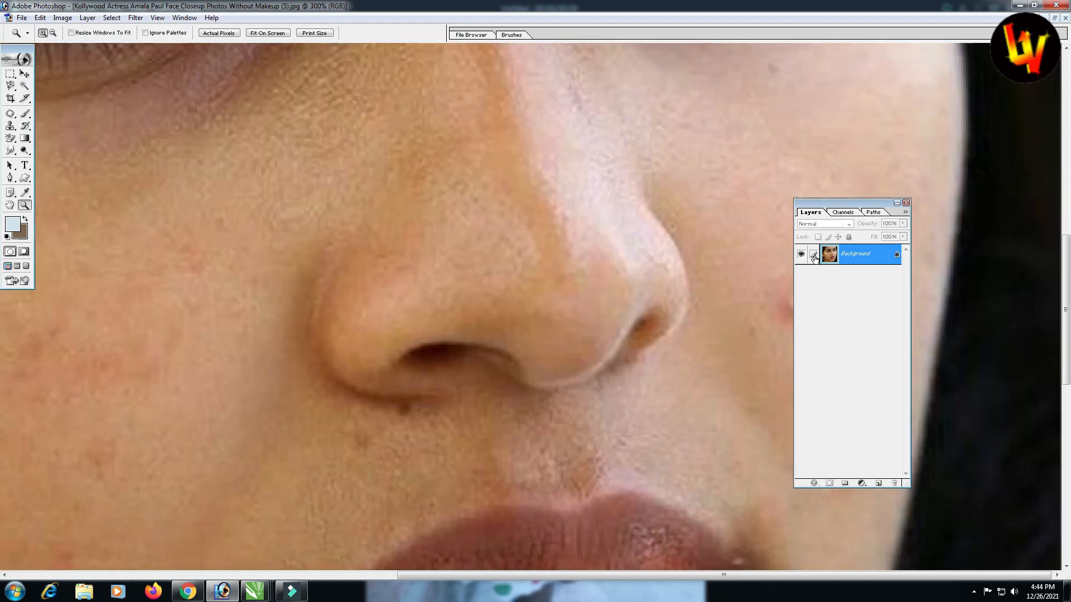
pyautogui.moveTo(881, 203); pyautogui.dragTo(967, 203)
pyautogui.press('j')
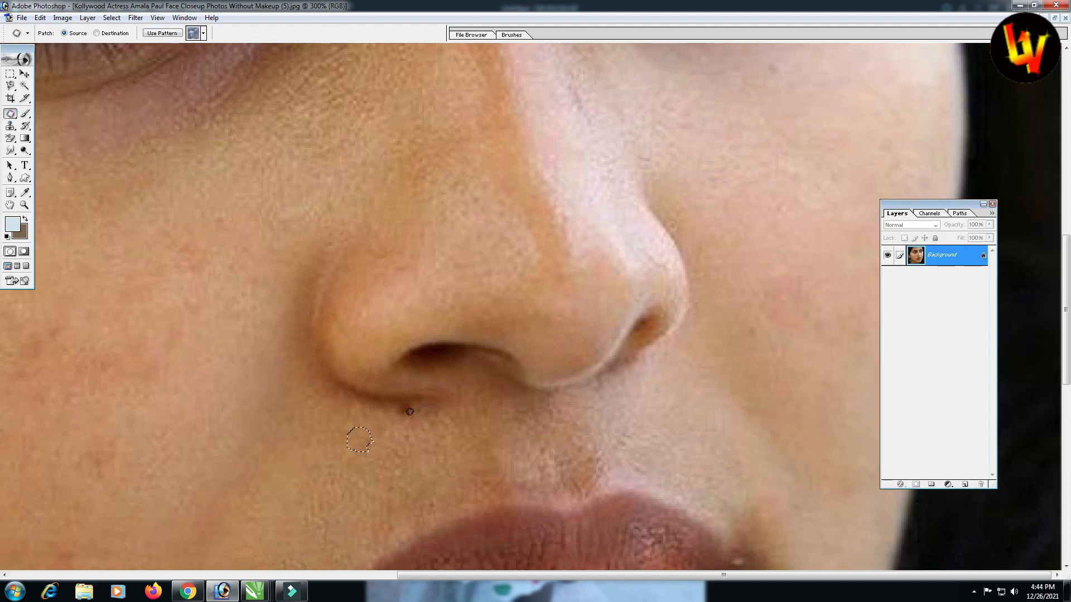
pyautogui.hotkey('ctrl', '0')
# Patch the remaining reddish spot on the left cheek with clean surrounding skin
pyautogui.moveTo(603, 87); pyautogui.dragTo(612, 91)
pyautogui.hotkey('ctrl', 'd')
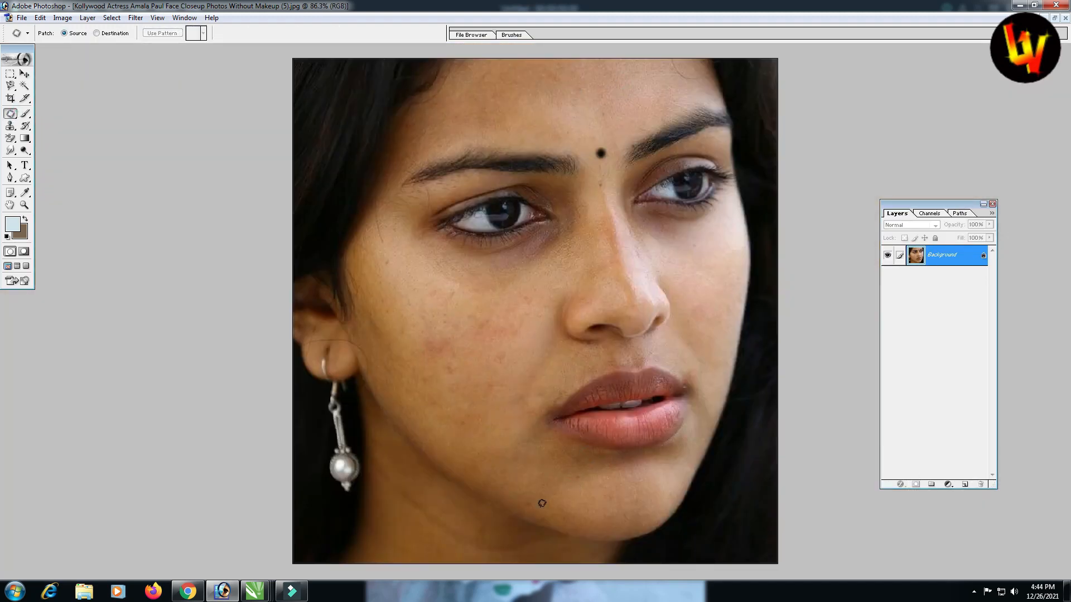
pyautogui.moveTo(446, 371); pyautogui.dragTo(440, 378)
pyautogui.hotkey('ctrl', 'd')
pyautogui.moveTo(431, 339)
pyautogui.mouseDown()
pyautogui.moveTo(440, 349)
pyautogui.moveTo(444, 327)
pyautogui.mouseUp()
pyautogui.click(486, 326)
pyautogui.click(25, 75)
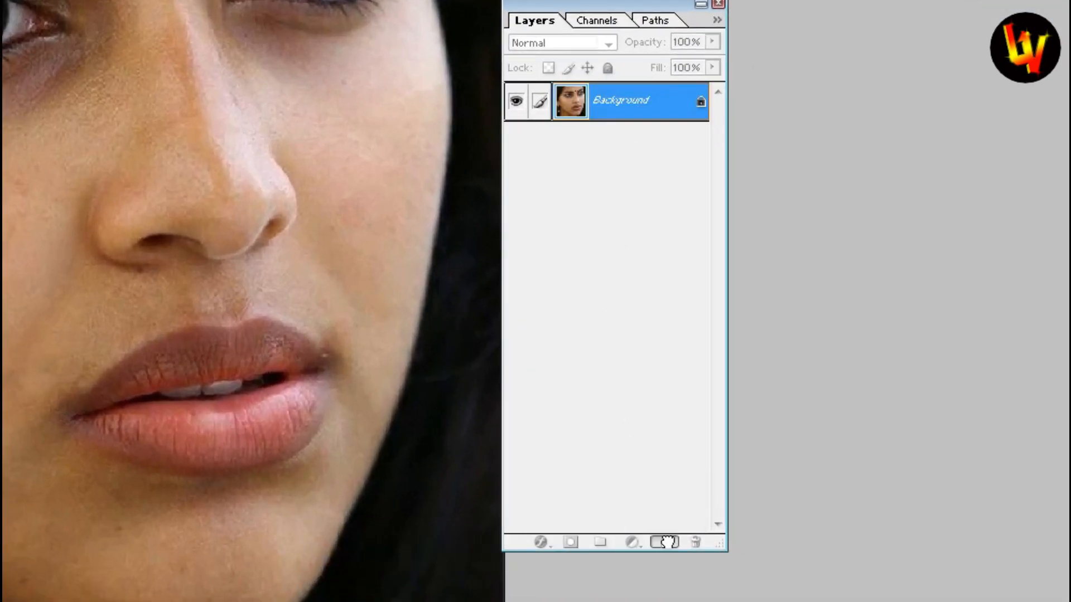
# Duplicate the Background layer into a Background copy and keep the copy selected
pyautogui.moveTo(668, 541); pyautogui.dragTo(668, 541)
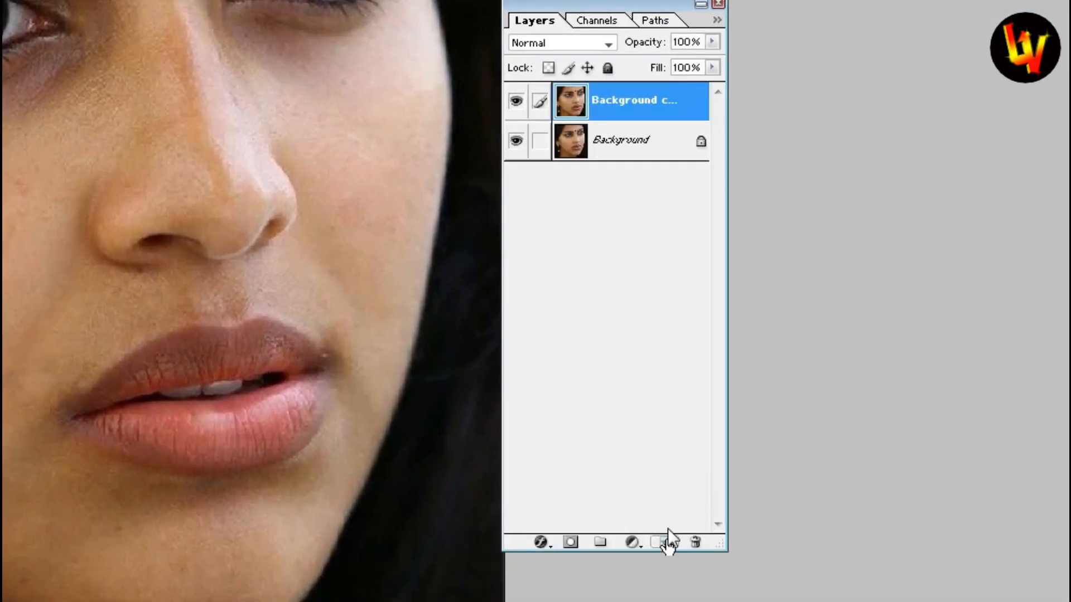
pyautogui.click(622, 142)
pyautogui.click(617, 108)
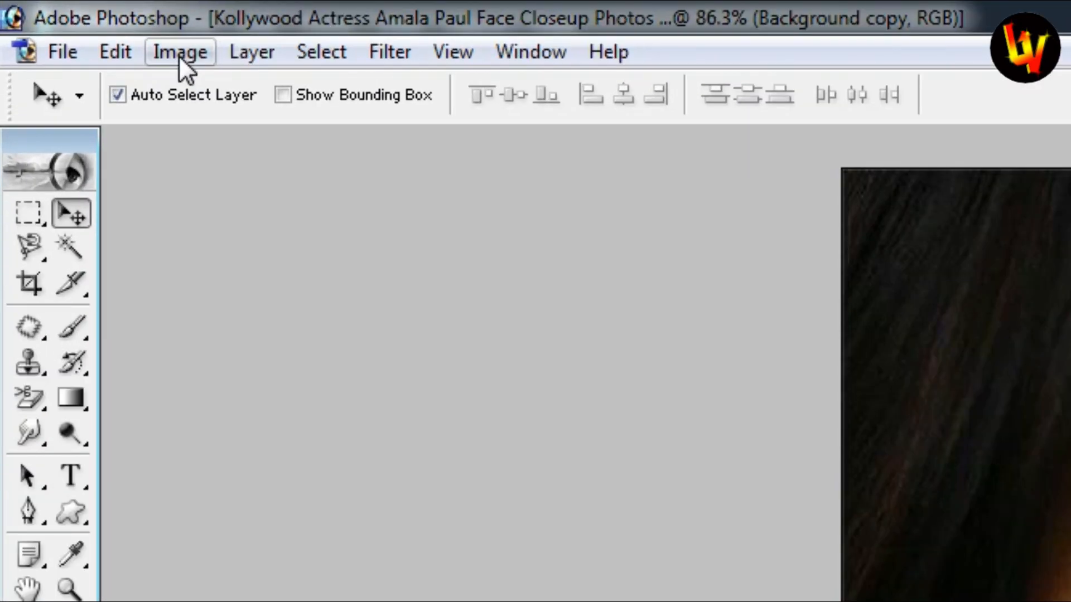
# Open Image > Adjustments > Selective Color on the Background copy layer
pyautogui.click(176, 54)
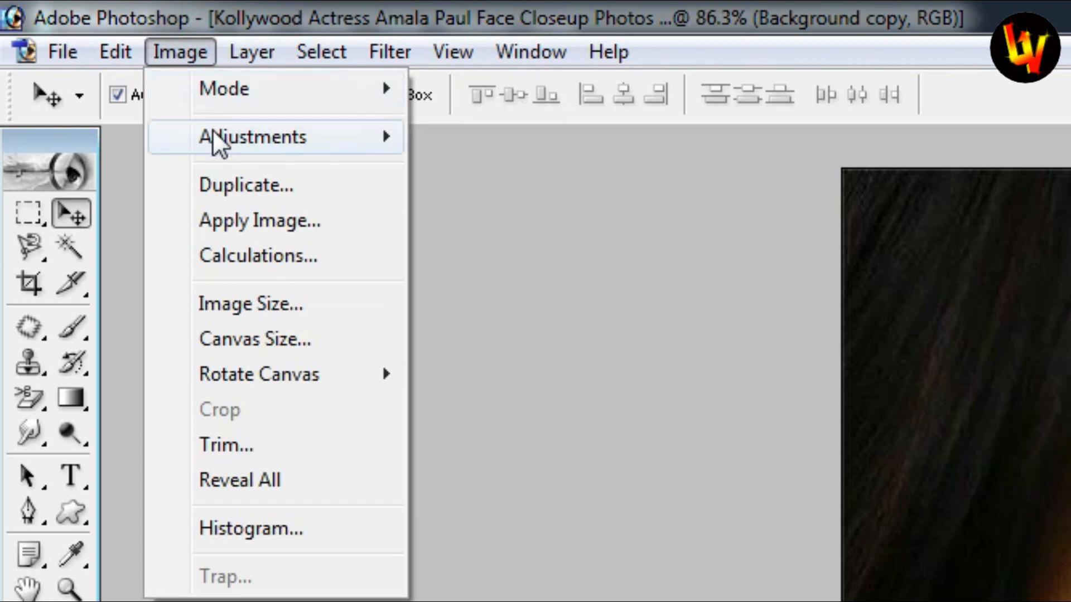
pyautogui.moveTo(241, 138)
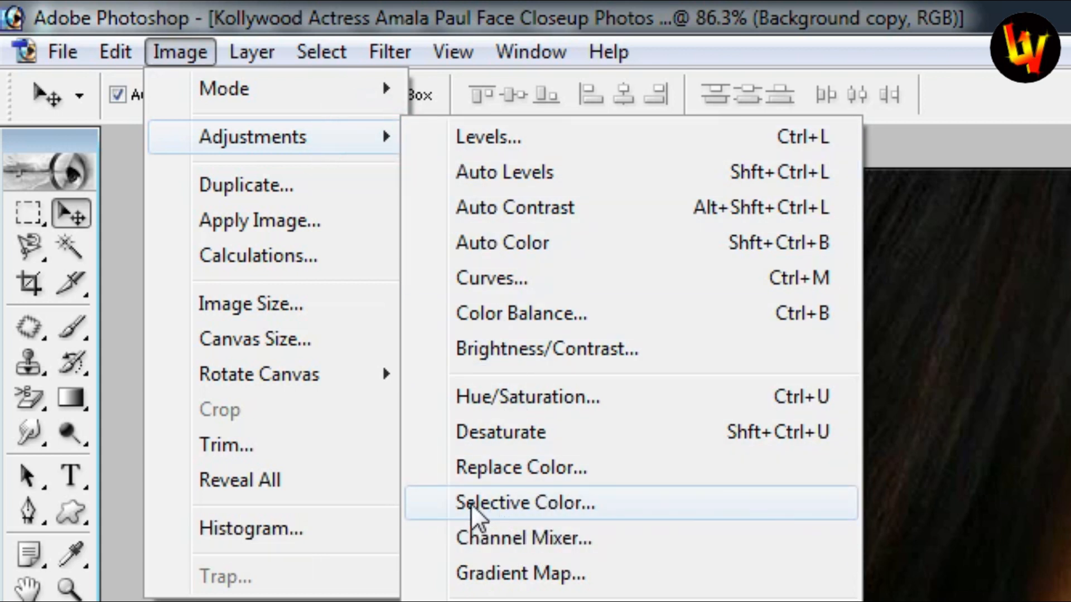
pyautogui.click(497, 502)
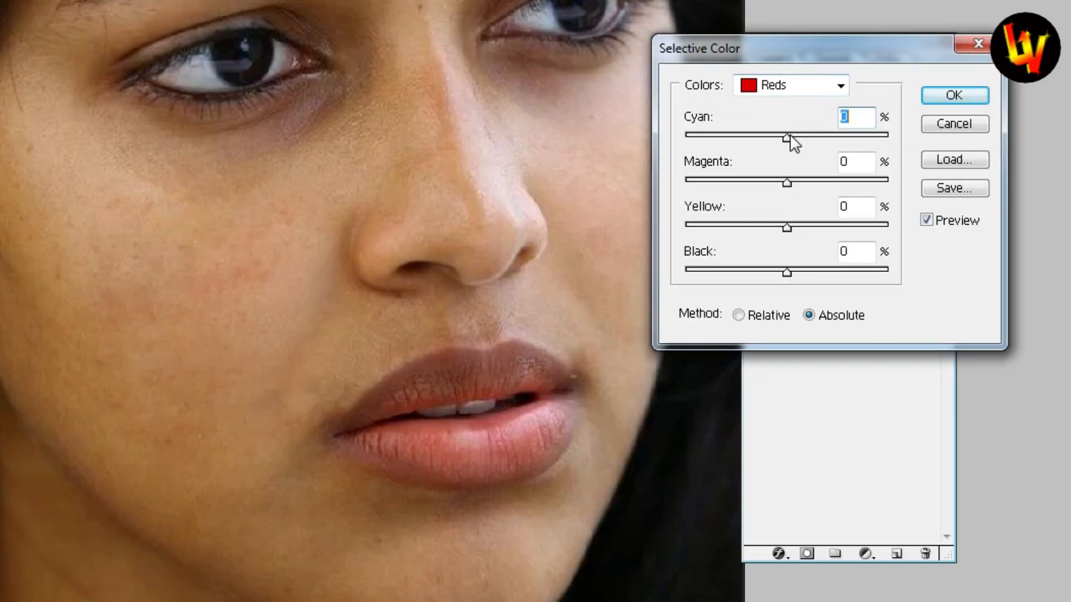
# Adjust Reds in Selective Color to Cyan +5, Magenta -12, Yellow -27, Black -16
pyautogui.moveTo(787, 138)
pyautogui.mouseDown()
pyautogui.moveTo(803, 141)
pyautogui.moveTo(792, 139)
pyautogui.mouseUp()
pyautogui.moveTo(787, 182); pyautogui.dragTo(777, 184)
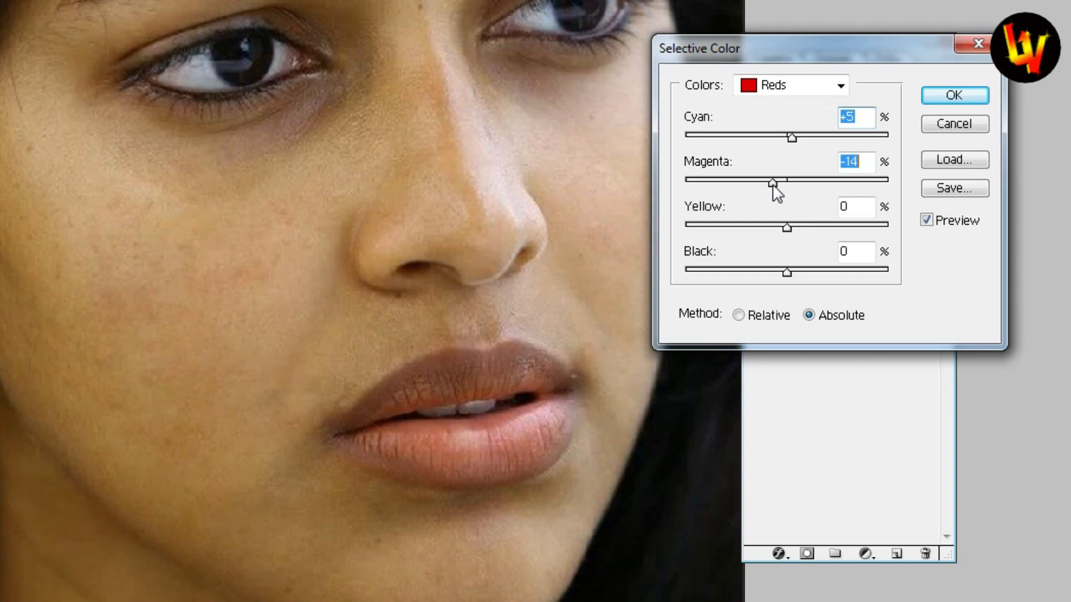
pyautogui.moveTo(787, 229); pyautogui.dragTo(759, 227)
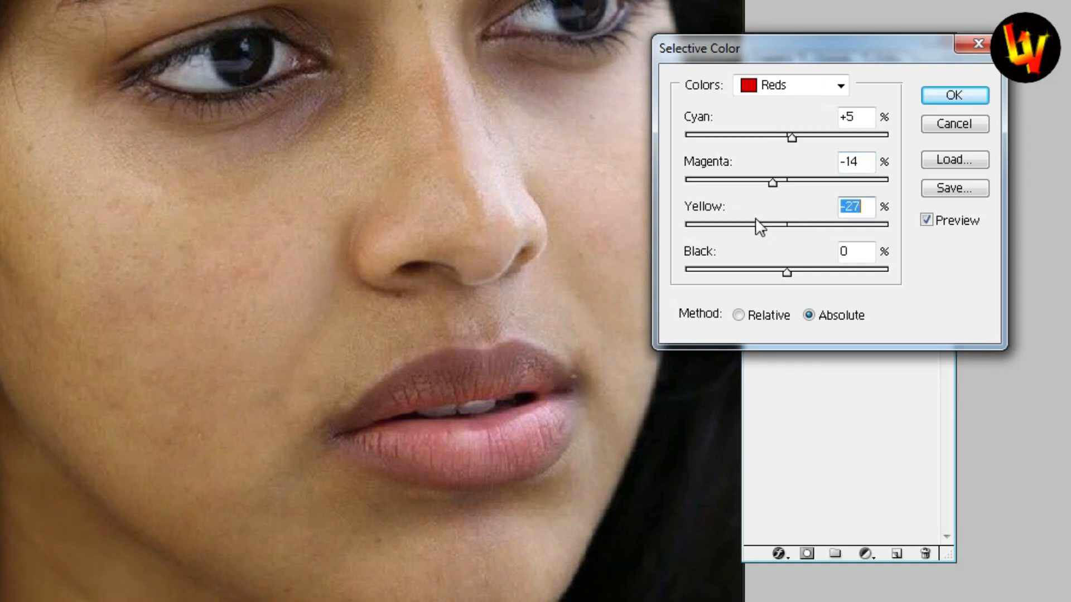
pyautogui.moveTo(771, 182)
pyautogui.mouseDown()
pyautogui.moveTo(752, 182)
pyautogui.moveTo(774, 182)
pyautogui.mouseUp()
pyautogui.moveTo(787, 272)
pyautogui.mouseDown()
pyautogui.moveTo(804, 272)
pyautogui.moveTo(773, 273)
pyautogui.mouseUp()
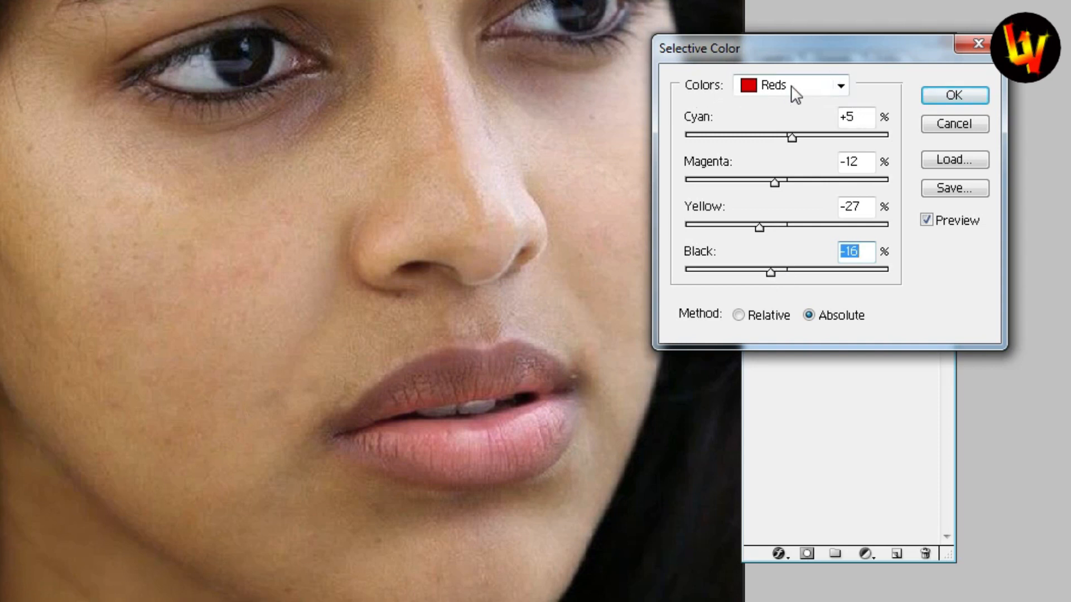
pyautogui.click(840, 86)
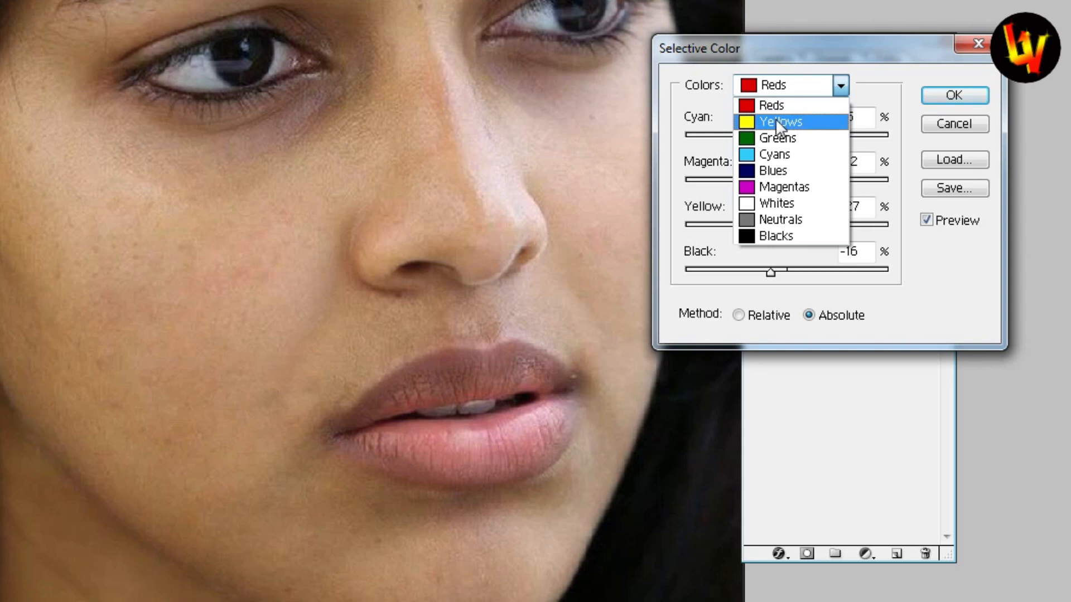
# Set the Selective Color Yellows to Cyan +10, Magenta +3, Yellow -35 and Black -5
pyautogui.click(775, 121)
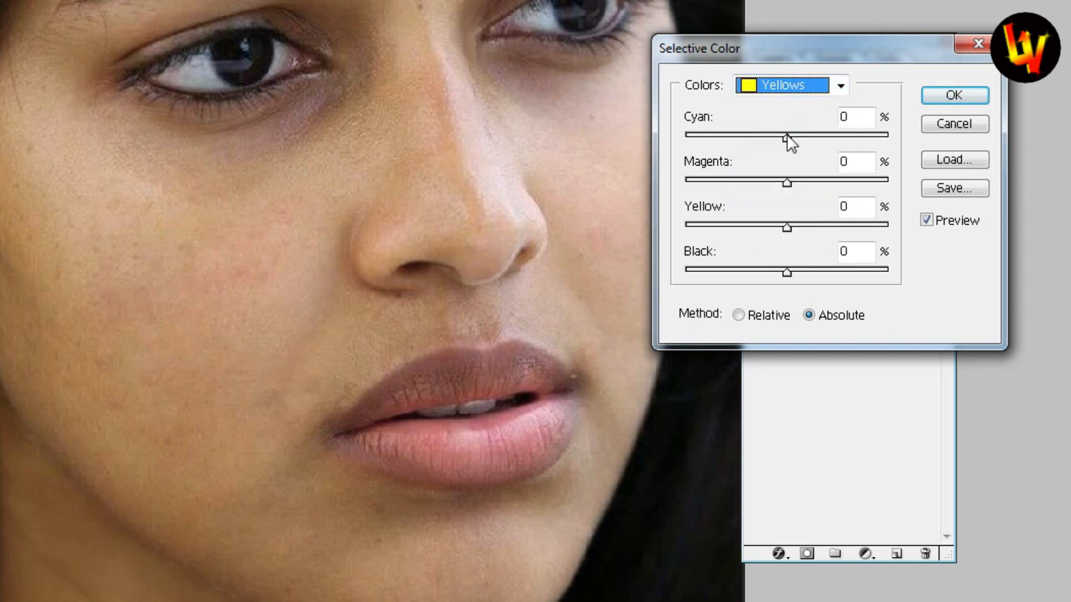
pyautogui.moveTo(787, 138)
pyautogui.mouseDown()
pyautogui.moveTo(769, 140)
pyautogui.moveTo(801, 139)
pyautogui.moveTo(769, 141)
pyautogui.moveTo(829, 143)
pyautogui.moveTo(784, 139)
pyautogui.moveTo(797, 141)
pyautogui.mouseUp()
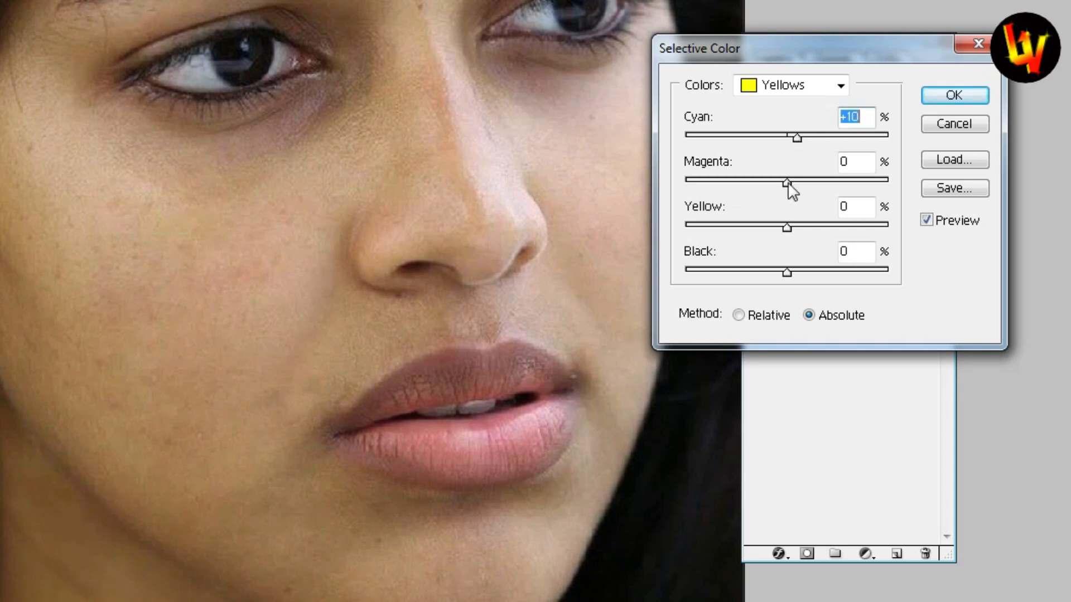
pyautogui.moveTo(788, 184)
pyautogui.mouseDown()
pyautogui.moveTo(778, 183)
pyautogui.moveTo(806, 184)
pyautogui.moveTo(790, 184)
pyautogui.mouseUp()
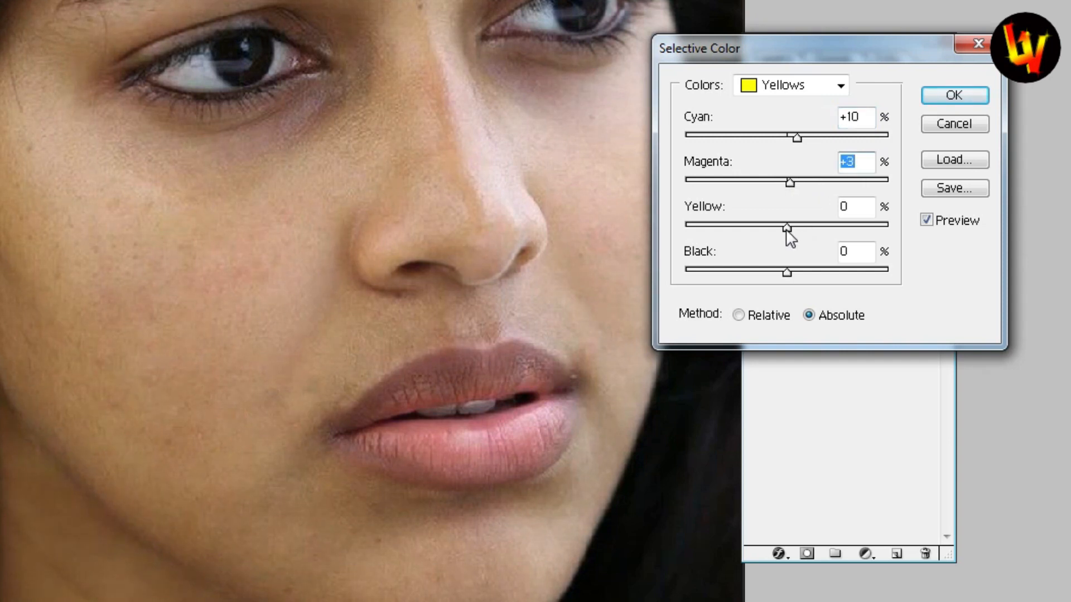
pyautogui.moveTo(787, 227); pyautogui.dragTo(752, 229)
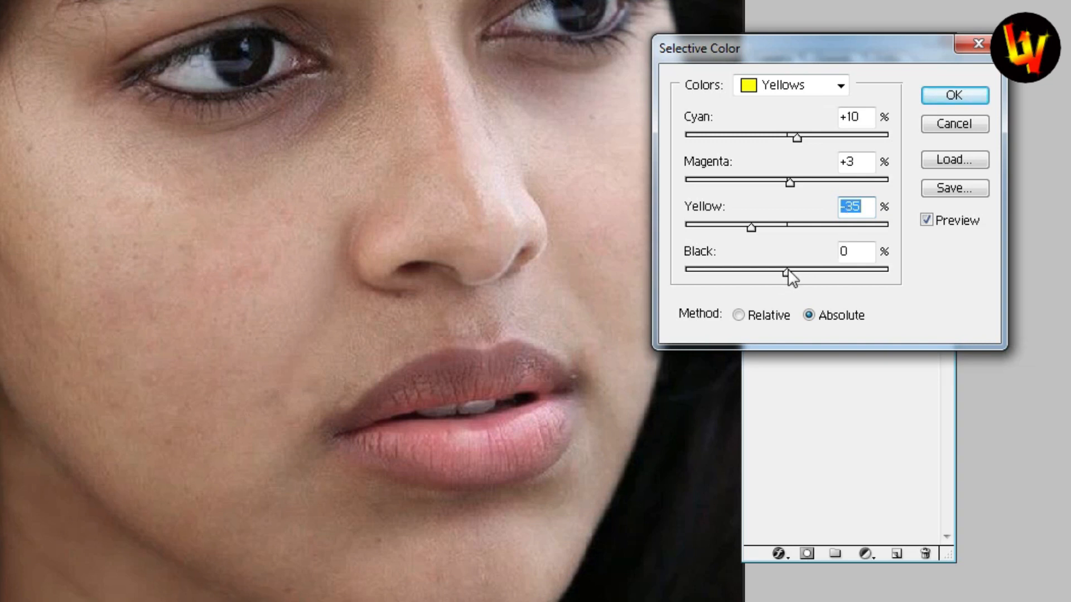
pyautogui.moveTo(784, 270)
pyautogui.mouseDown()
pyautogui.moveTo(769, 271)
pyautogui.moveTo(805, 273)
pyautogui.moveTo(779, 273)
pyautogui.mouseUp()
pyautogui.moveTo(776, 272); pyautogui.dragTo(782, 273)
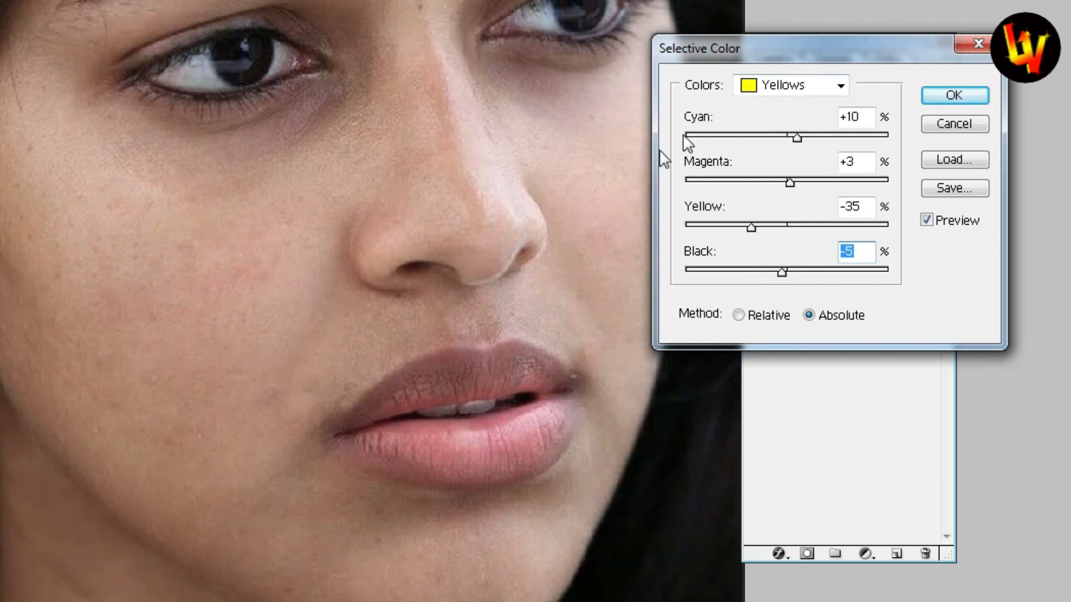
pyautogui.click(840, 86)
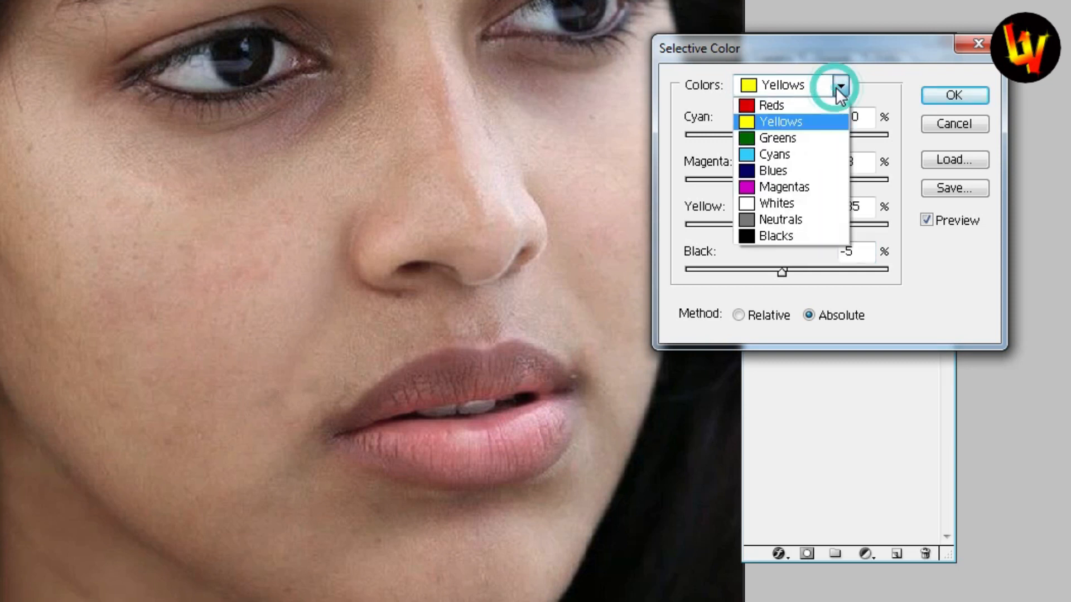
# Set the Selective Color Magentas to Cyan +7, Magenta -8, Yellow +3 and Black -5
pyautogui.click(786, 189)
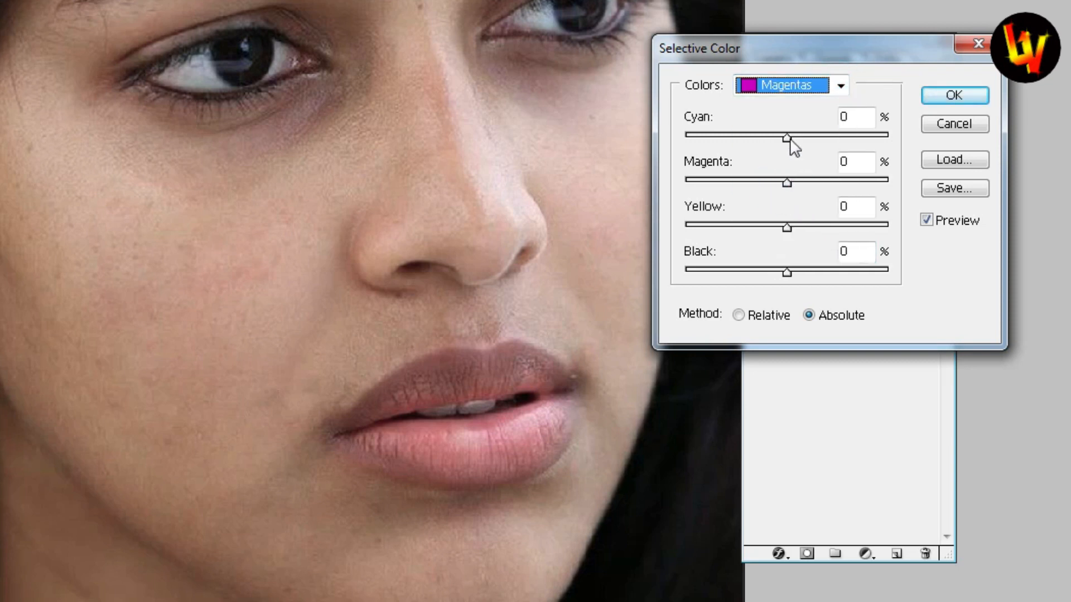
pyautogui.moveTo(789, 135)
pyautogui.mouseDown()
pyautogui.moveTo(774, 139)
pyautogui.moveTo(795, 139)
pyautogui.mouseUp()
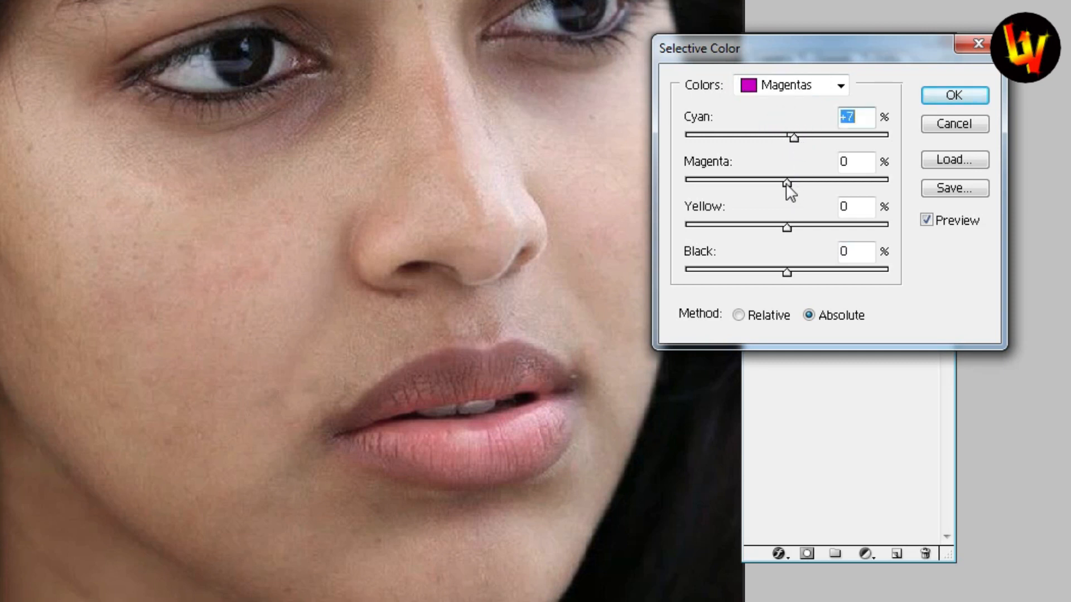
pyautogui.moveTo(787, 186)
pyautogui.mouseDown()
pyautogui.moveTo(767, 186)
pyautogui.moveTo(781, 186)
pyautogui.mouseUp()
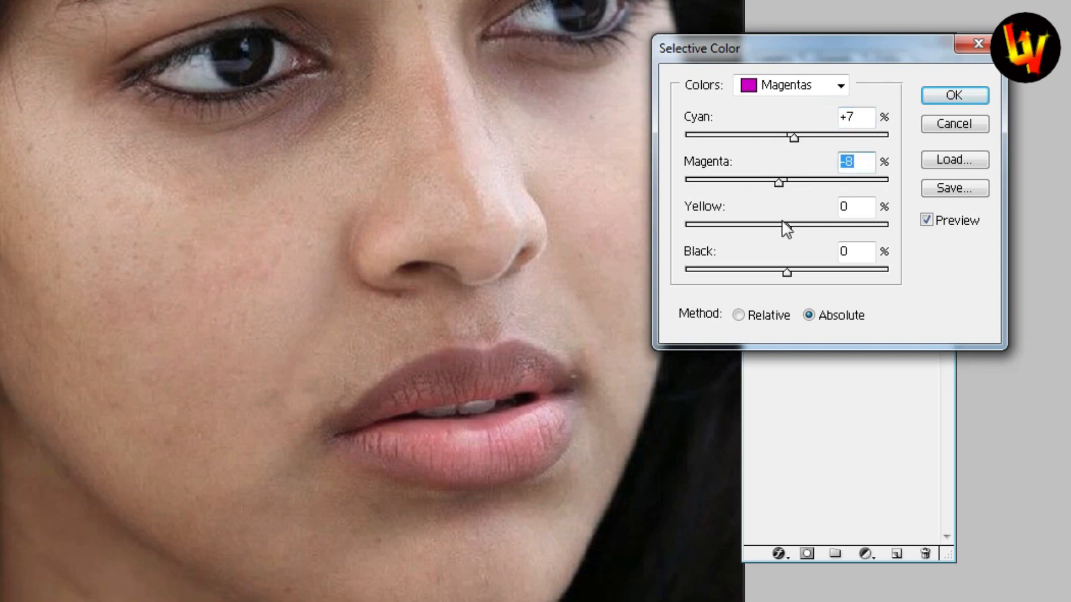
pyautogui.moveTo(787, 229)
pyautogui.mouseDown()
pyautogui.moveTo(767, 227)
pyautogui.moveTo(803, 228)
pyautogui.moveTo(783, 234)
pyautogui.moveTo(789, 228)
pyautogui.mouseUp()
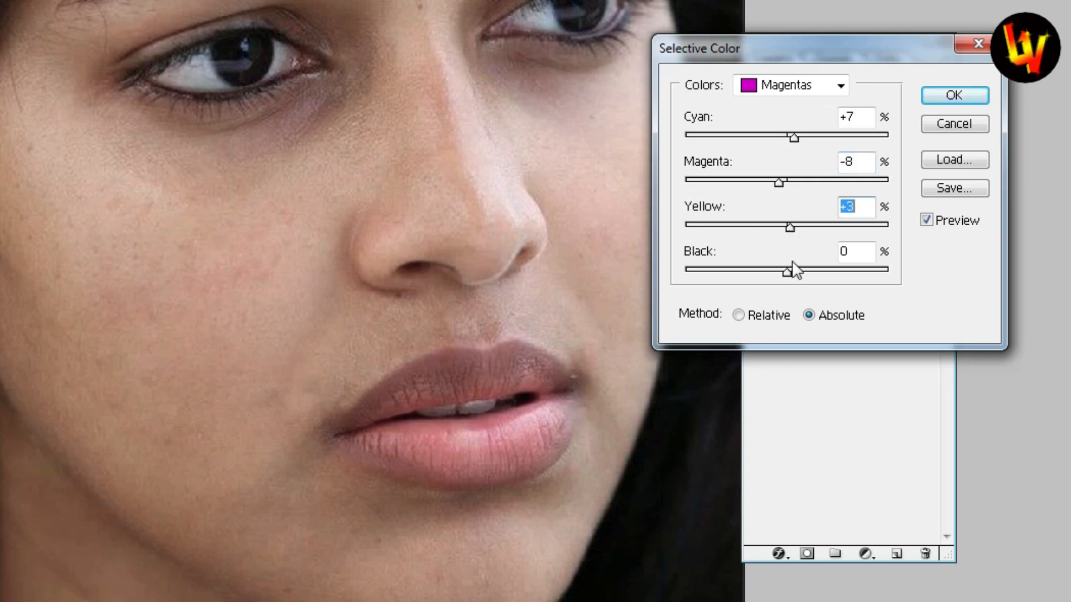
pyautogui.moveTo(788, 273)
pyautogui.mouseDown()
pyautogui.moveTo(770, 275)
pyautogui.moveTo(796, 274)
pyautogui.moveTo(783, 273)
pyautogui.mouseUp()
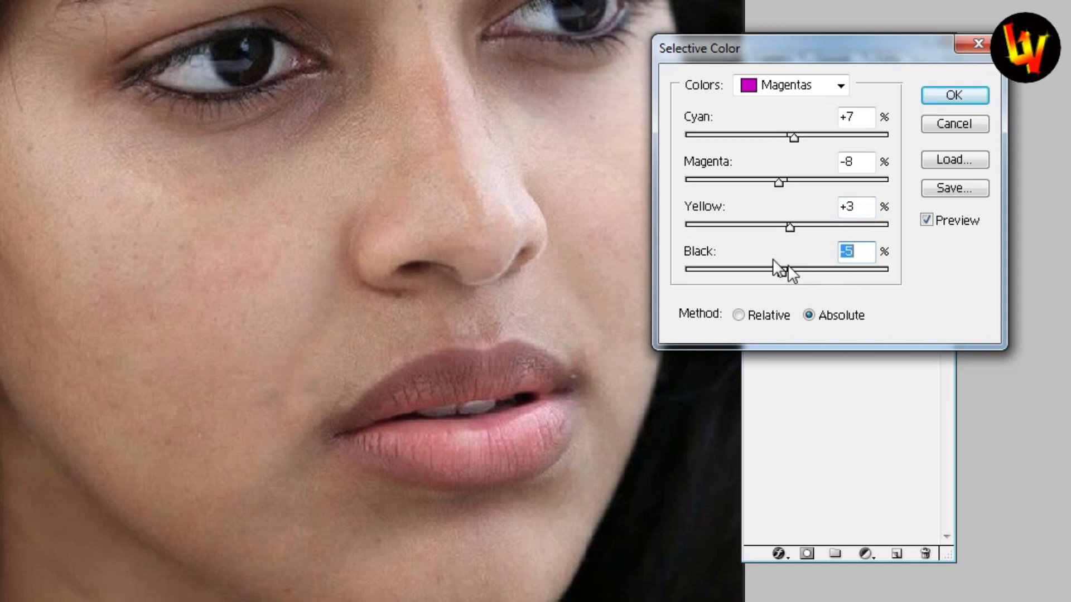
# Apply the Selective Color correction and toggle Background copy's visibility to compare before and after
pyautogui.click(942, 95)
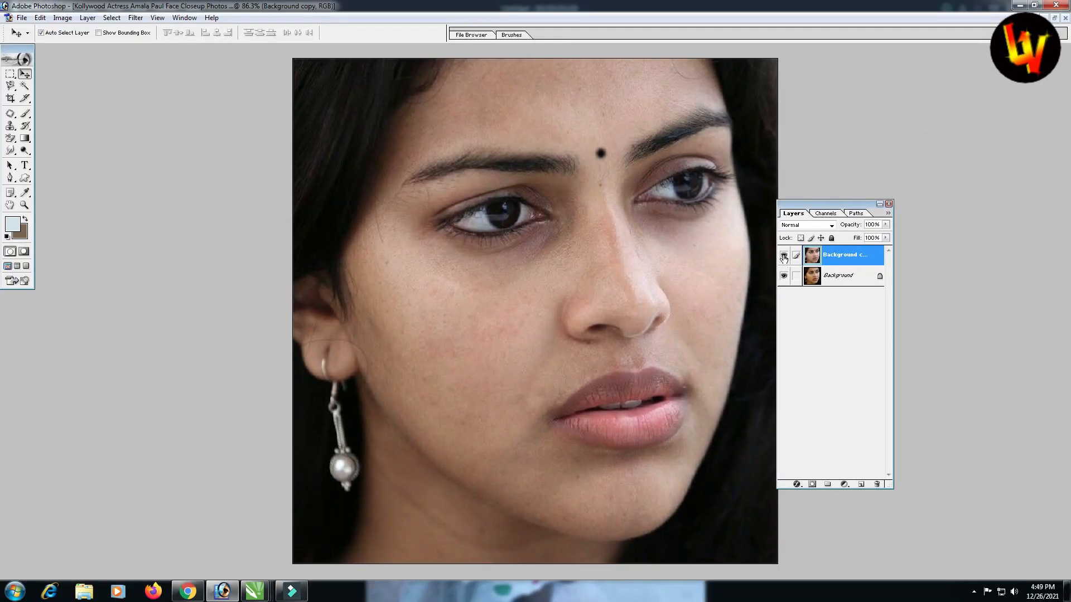
pyautogui.click(784, 257)
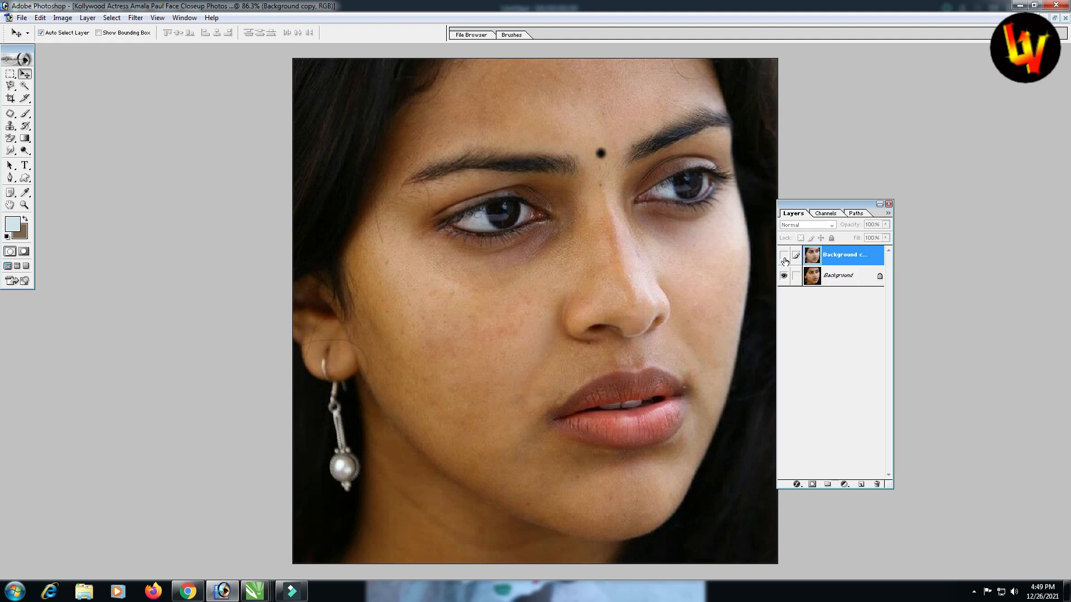
pyautogui.click(783, 256)
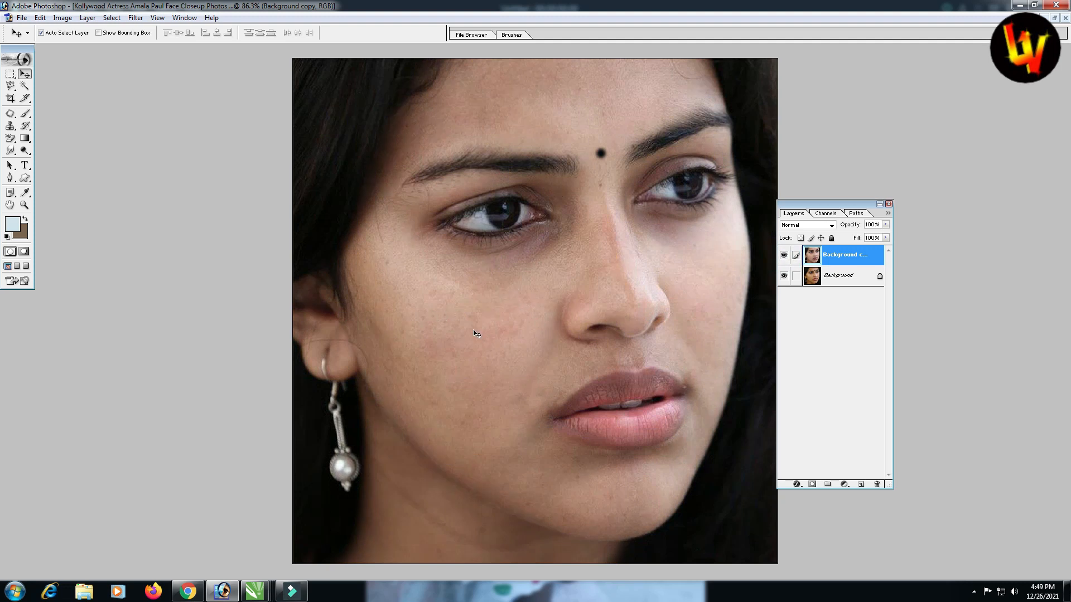
pyautogui.press('z')
pyautogui.moveTo(350, 197); pyautogui.dragTo(655, 435)
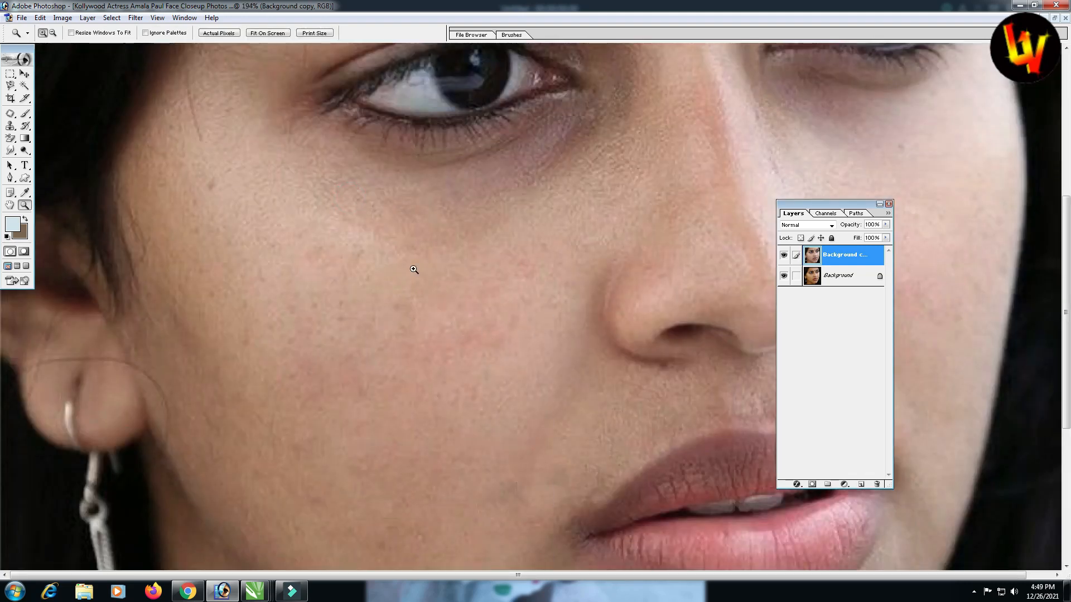
pyautogui.moveTo(453, 170); pyautogui.dragTo(690, 348)
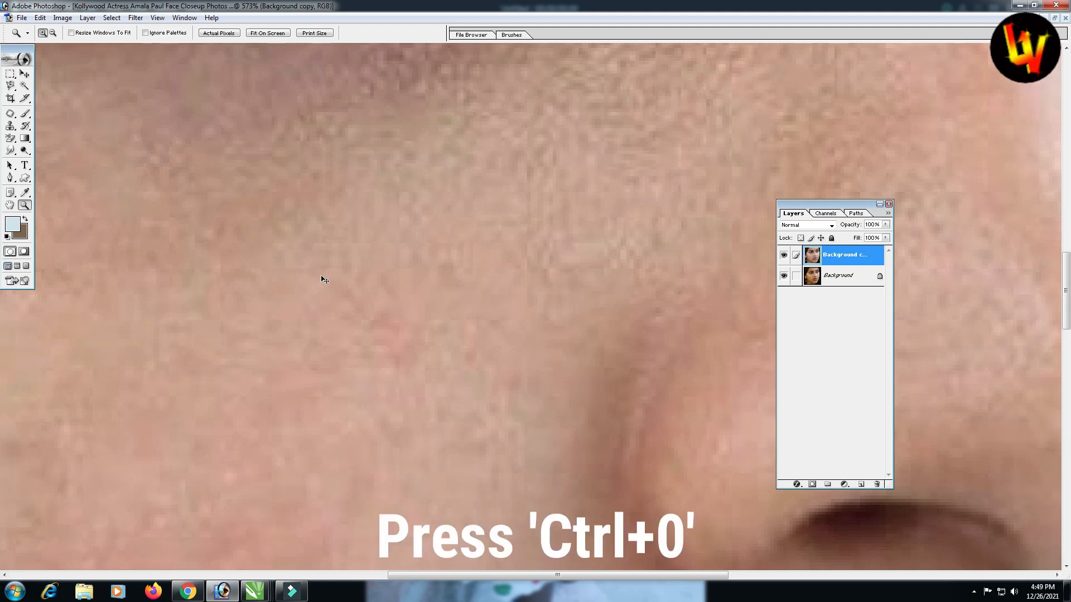
pyautogui.hotkey('ctrl', '0')
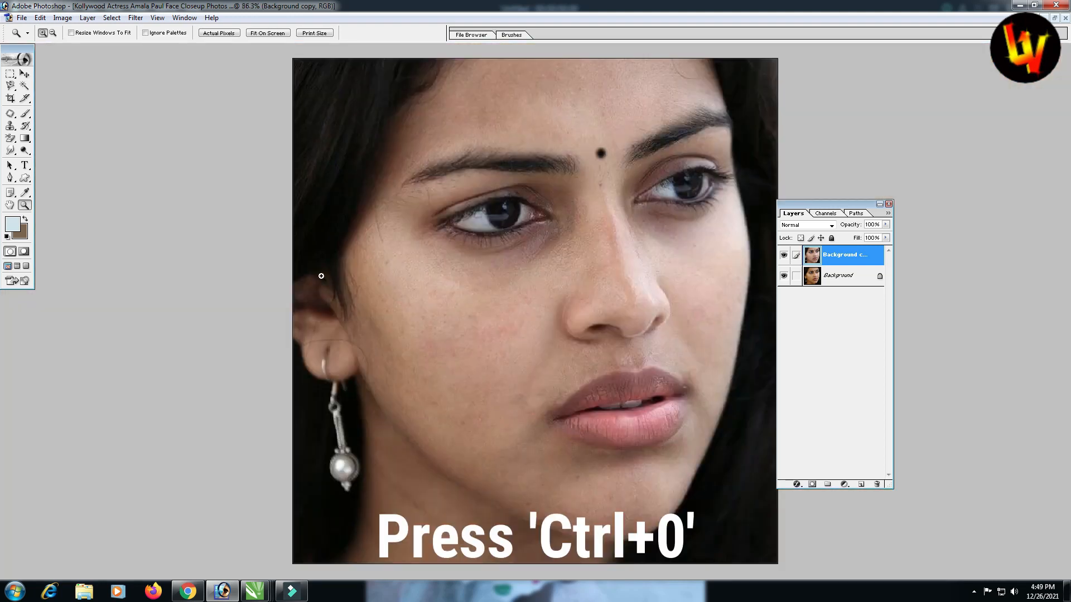
# Duplicate the Background copy layer, keeping the new top layer named Background copy 2
pyautogui.click(24, 75)
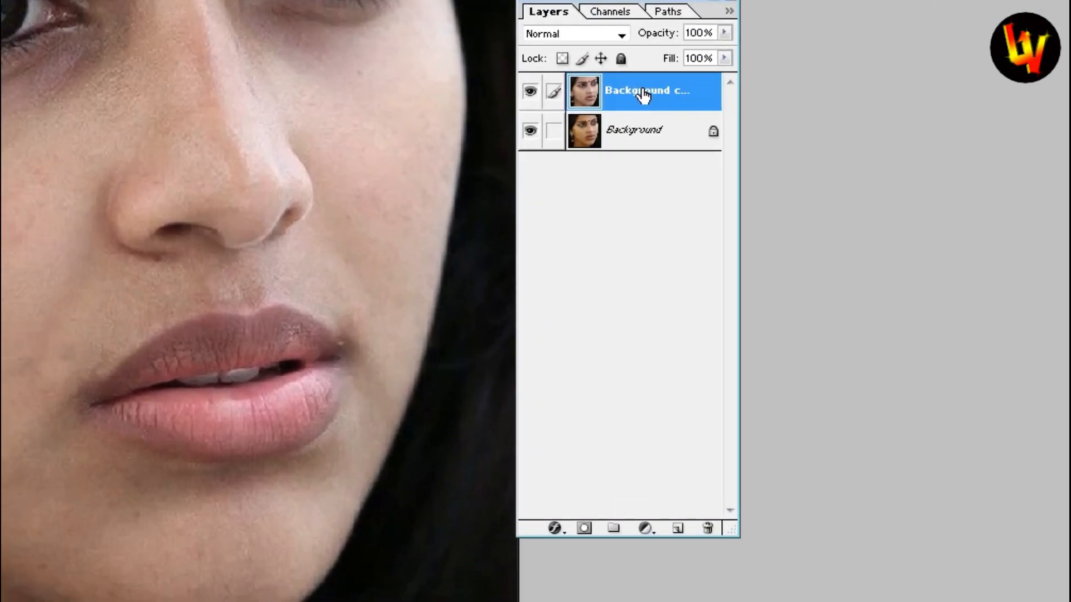
pyautogui.moveTo(643, 95); pyautogui.dragTo(678, 528)
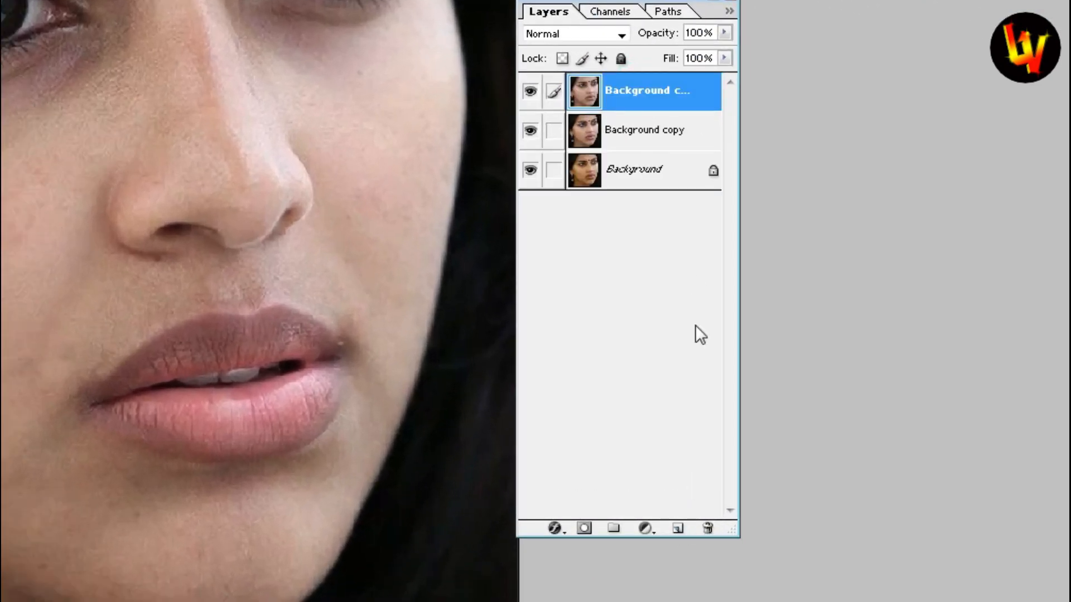
pyautogui.doubleClick(643, 96)
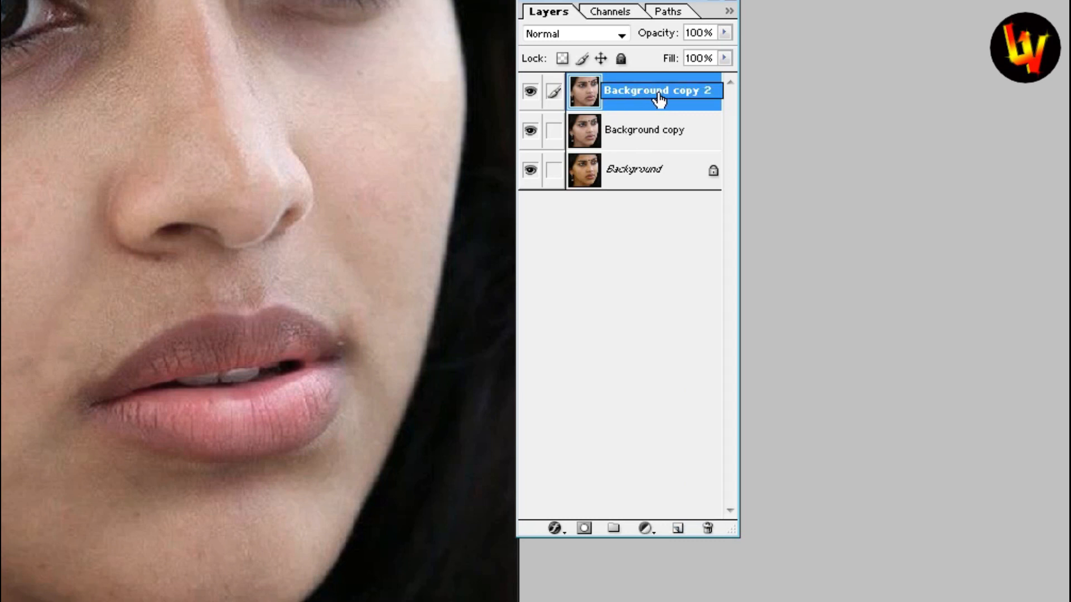
pyautogui.press('Return')
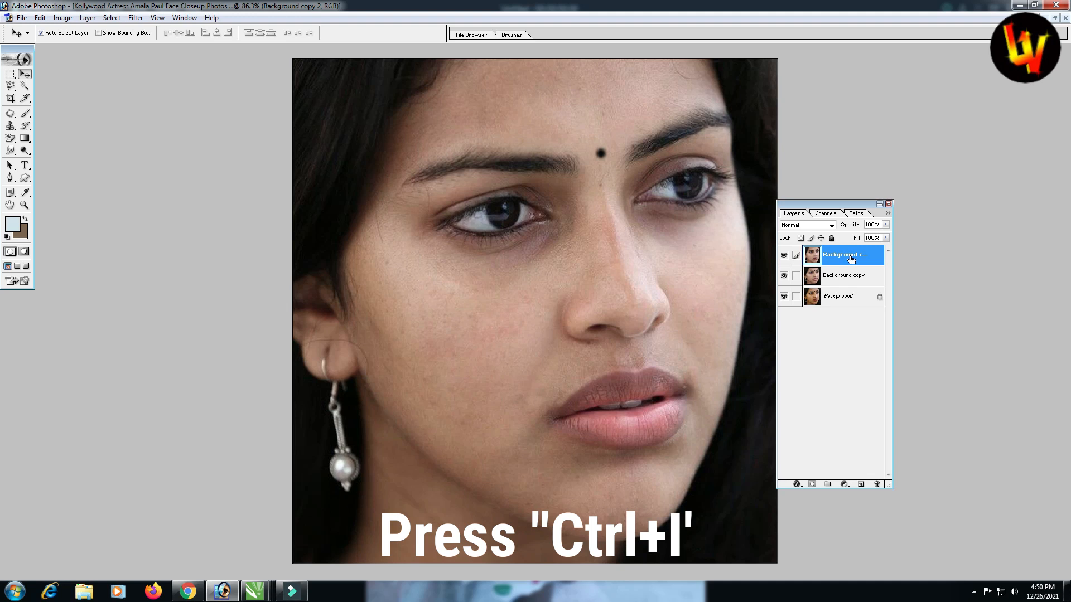
# Invert Background copy 2 and set its blend mode to Vivid Light
pyautogui.hotkey('ctrl', 'i')
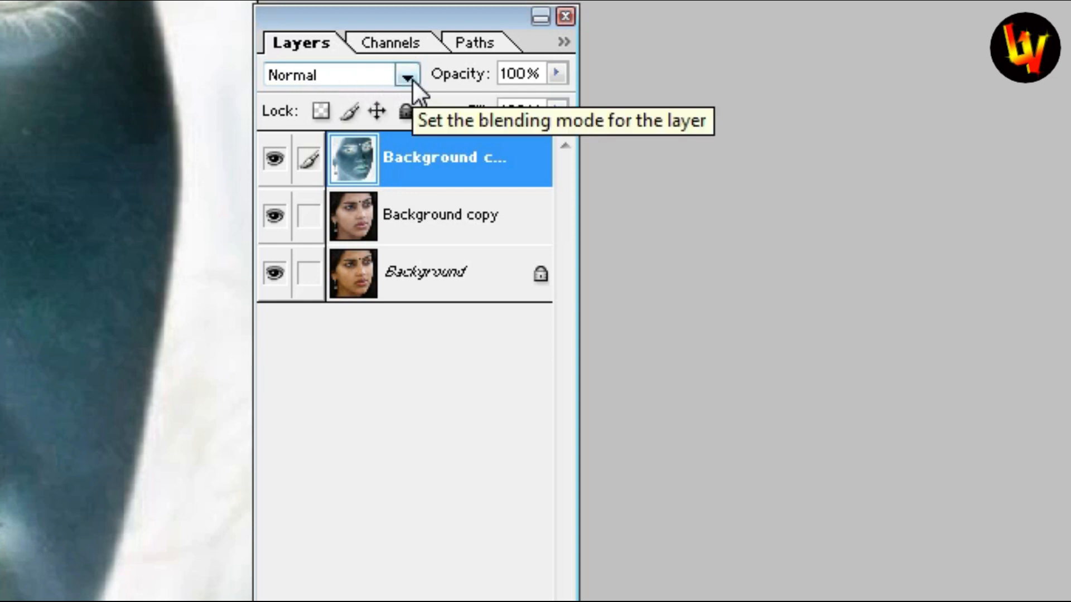
pyautogui.click(413, 79)
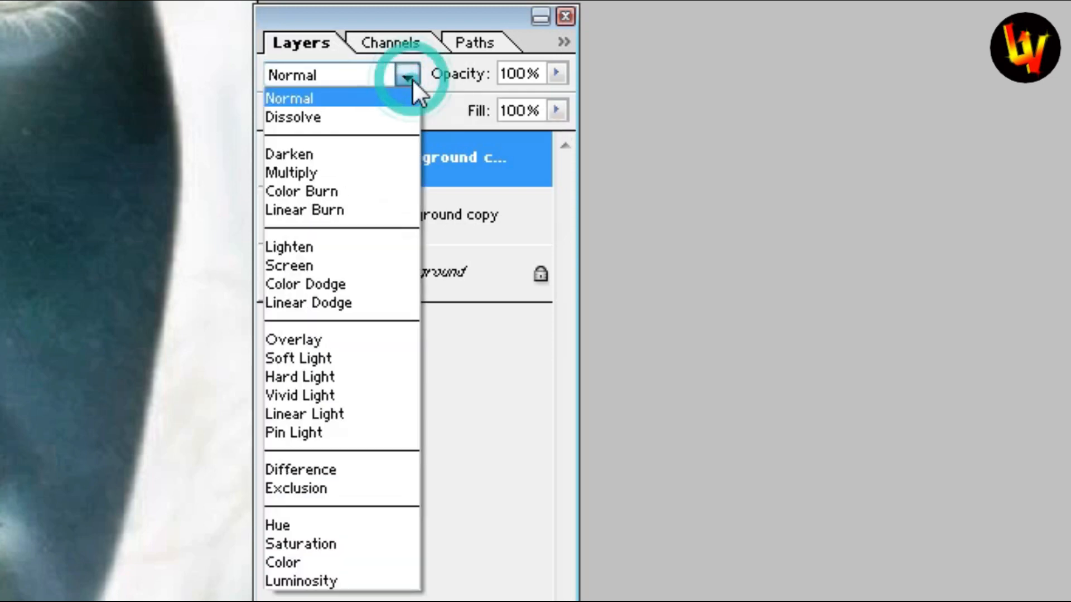
pyautogui.click(307, 394)
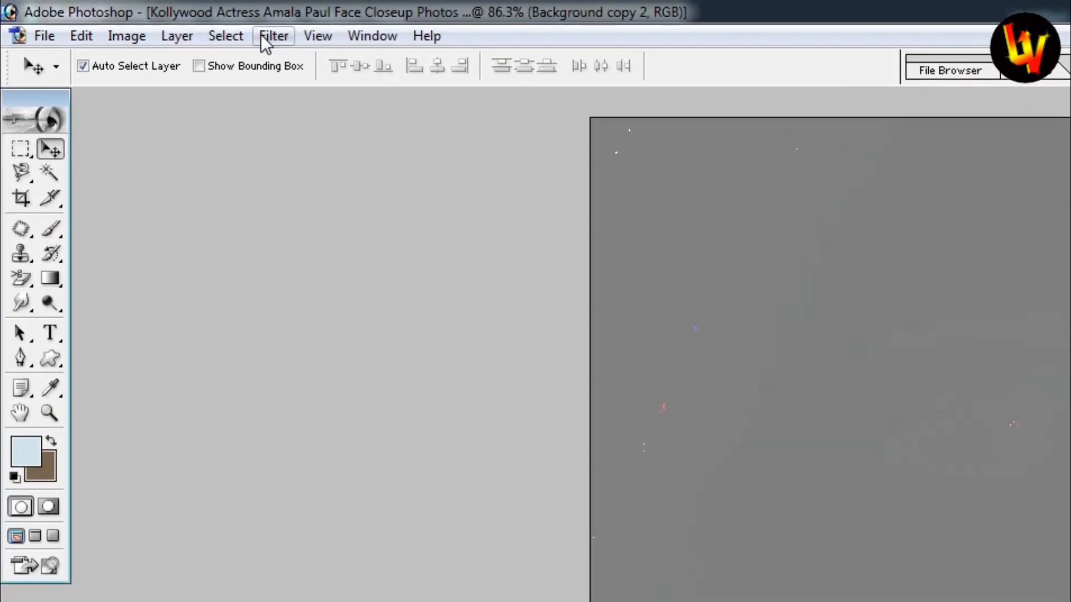
# Apply a High Pass filter with a 12.6 pixel radius to Background copy 2
pyautogui.click(263, 38)
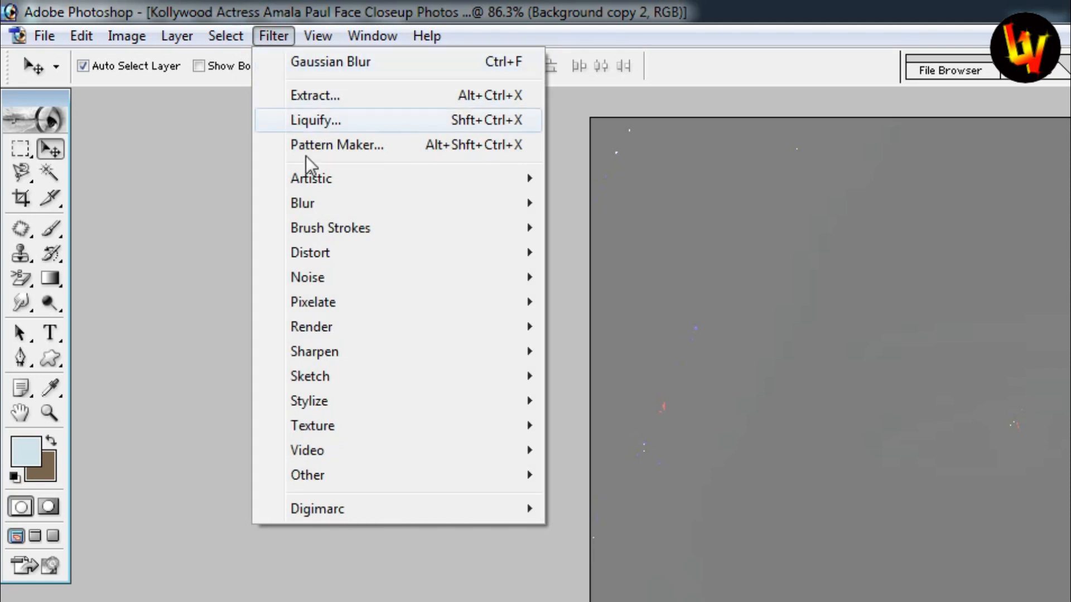
pyautogui.moveTo(324, 476)
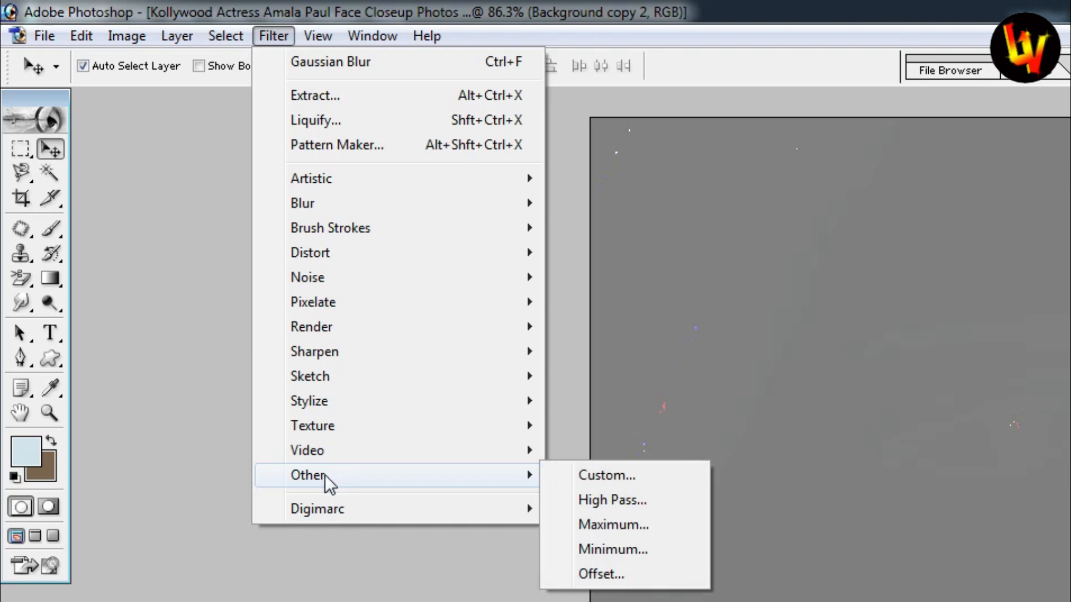
pyautogui.click(459, 477)
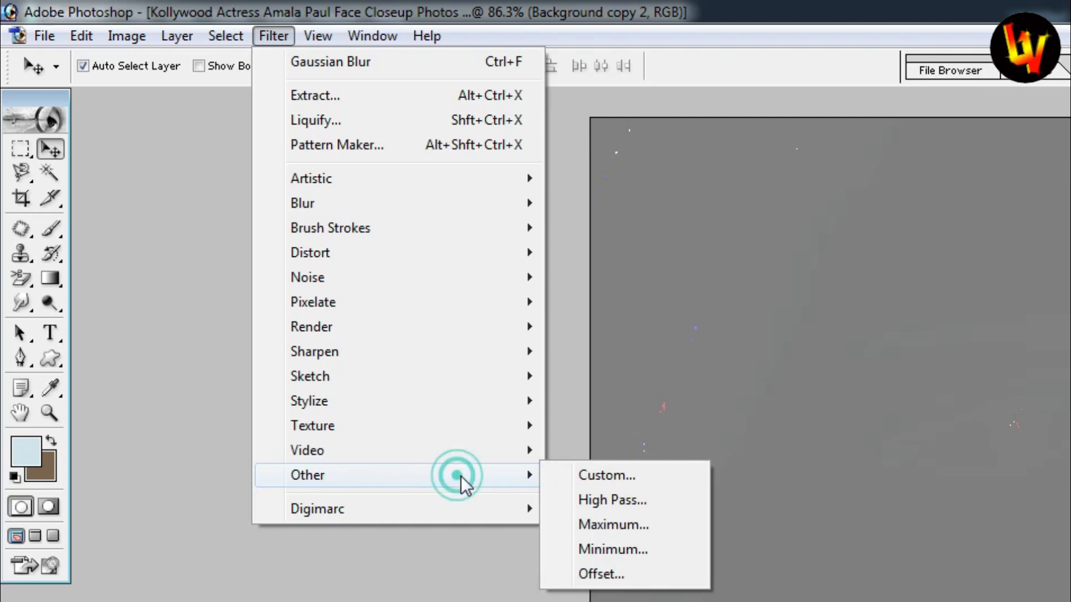
pyautogui.click(617, 501)
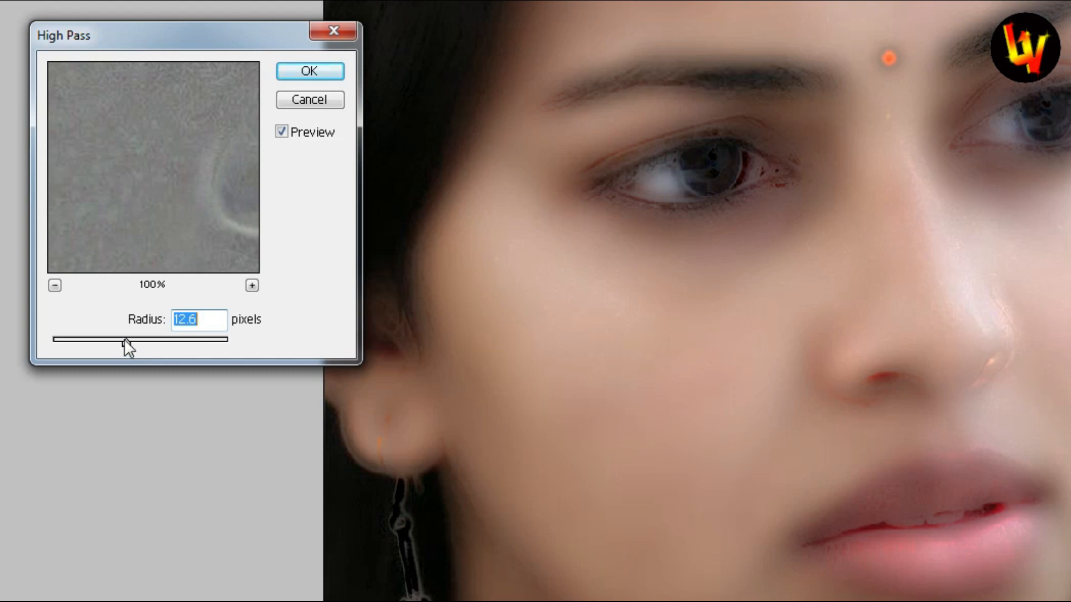
pyautogui.moveTo(128, 343); pyautogui.dragTo(126, 341)
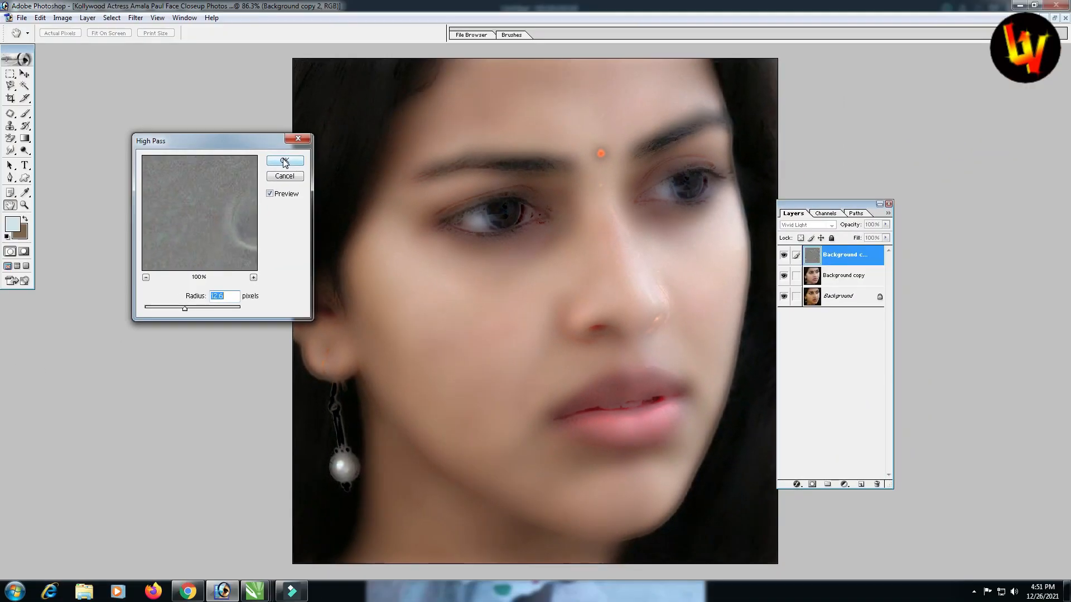
pyautogui.click(310, 74)
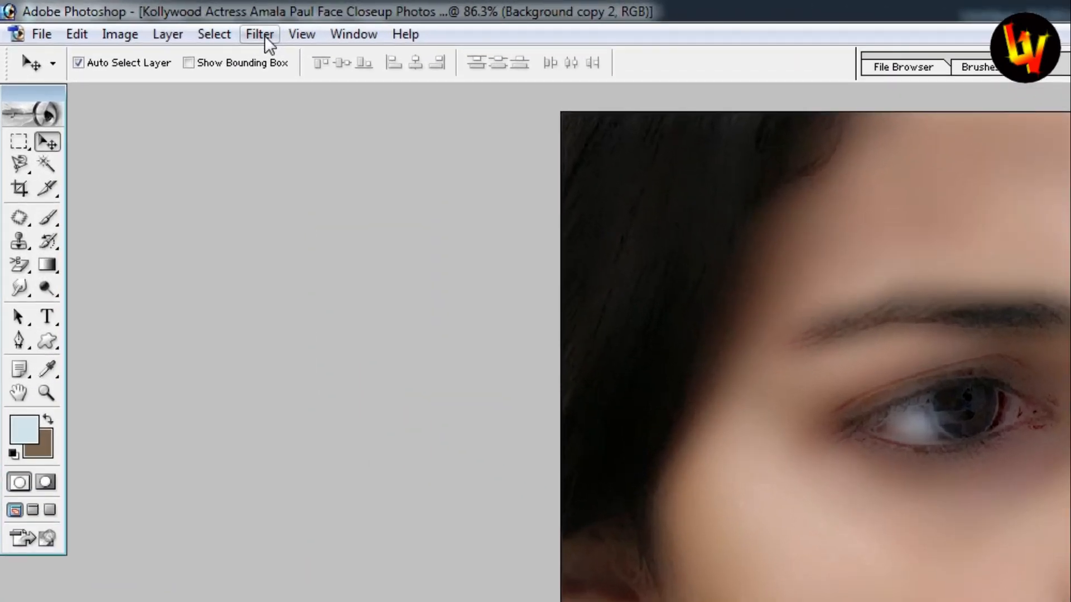
# Apply a small-radius Gaussian Blur to Background copy 2 to restore fine detail
pyautogui.click(264, 35)
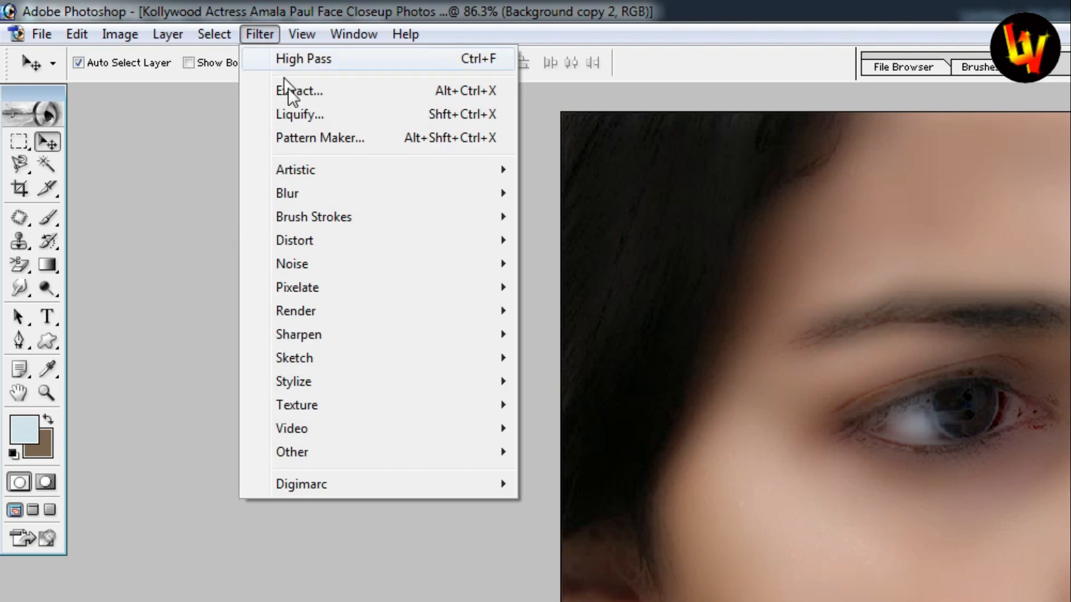
pyautogui.moveTo(279, 197)
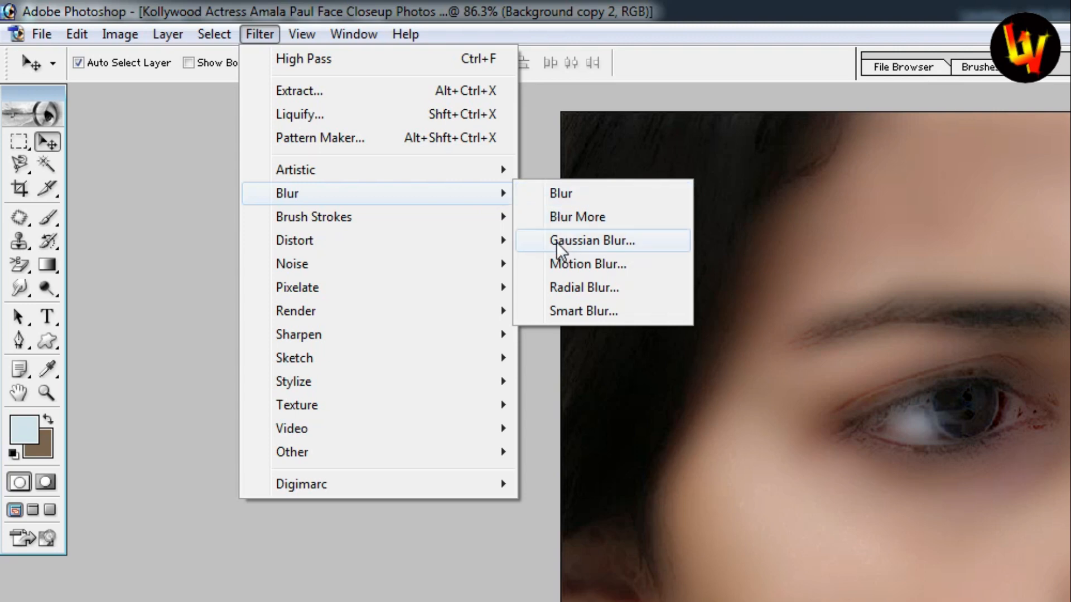
pyautogui.click(611, 245)
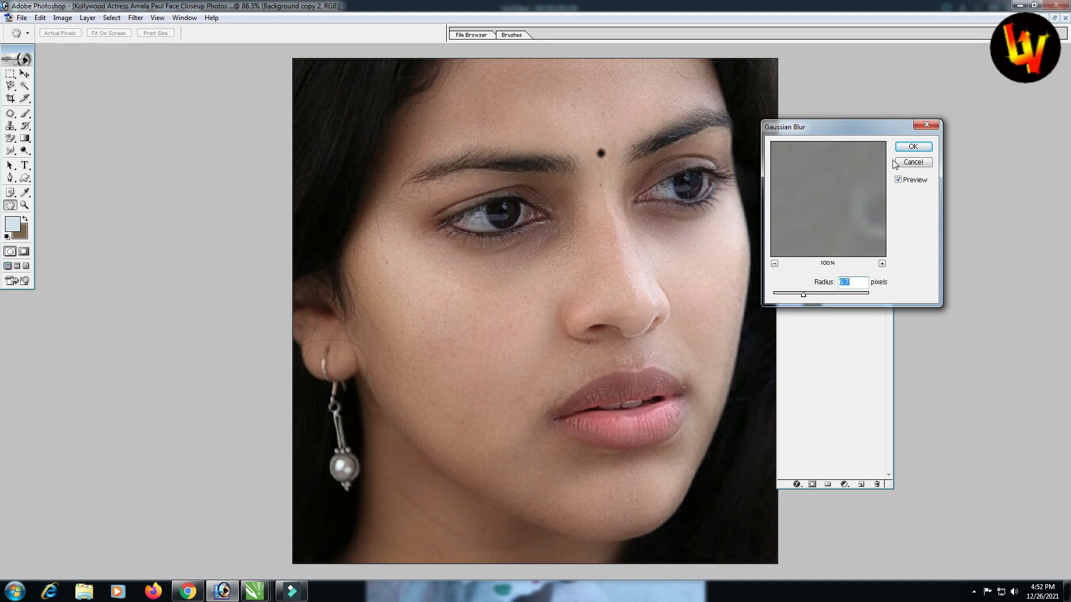
pyautogui.click(913, 147)
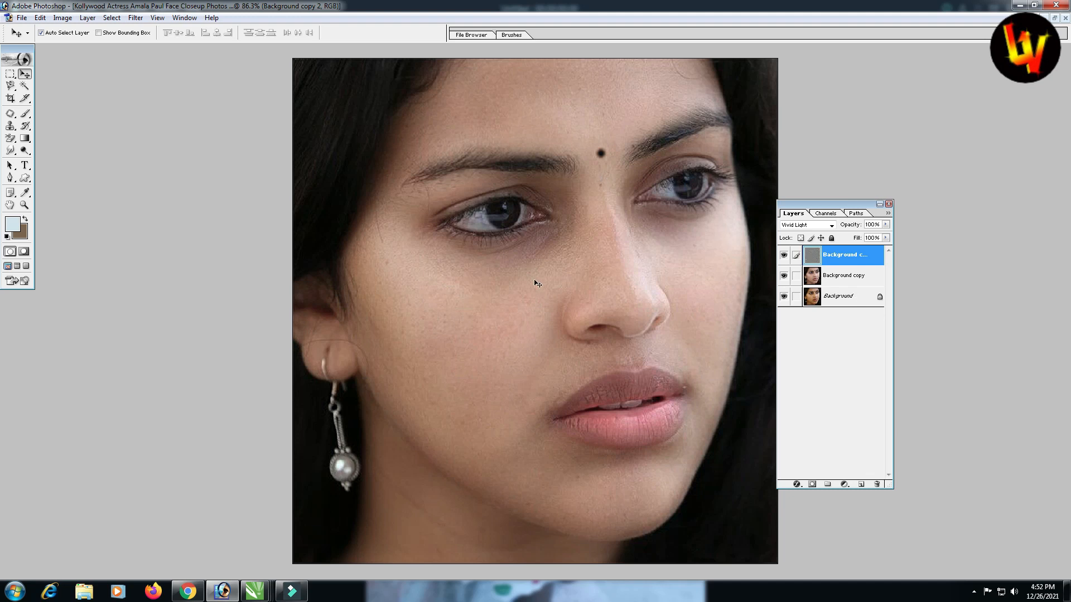
# Keep the top layer's name and give Background copy 2 a black layer mask
pyautogui.doubleClick(842, 257)
pyautogui.click(825, 421)
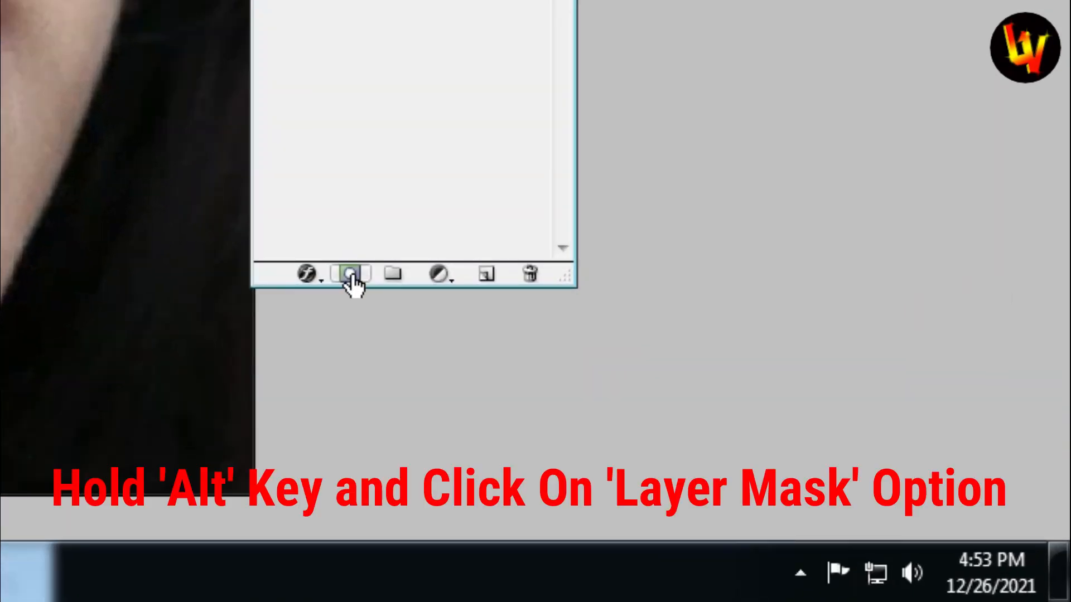
pyautogui.keyDown('alt'); pyautogui.click(349, 273); pyautogui.keyUp('alt')
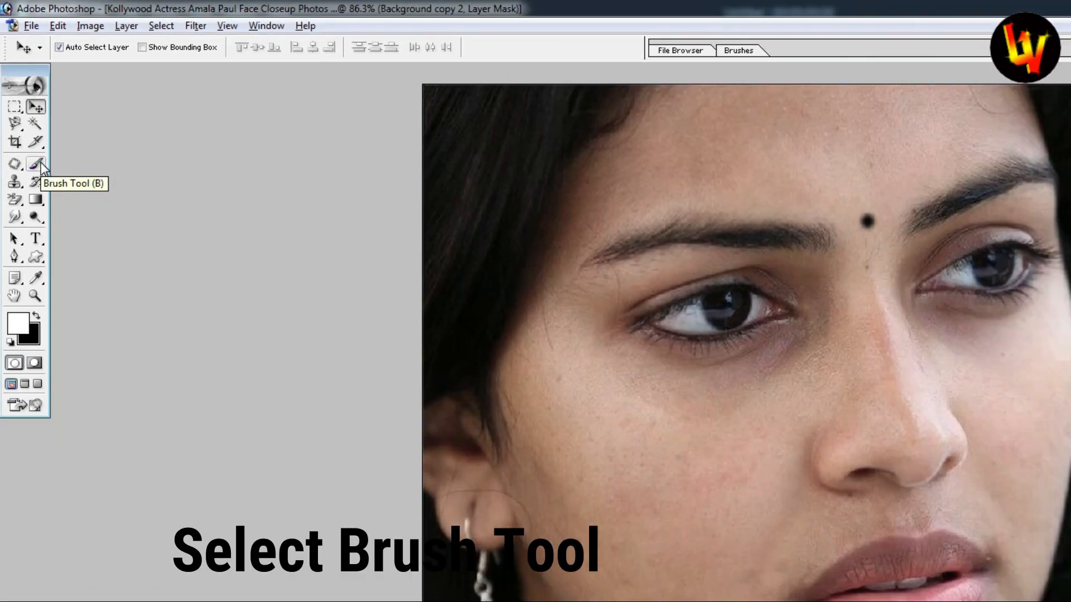
# Select the Brush tool with the soft 300 px brush preset
pyautogui.click(66, 273)
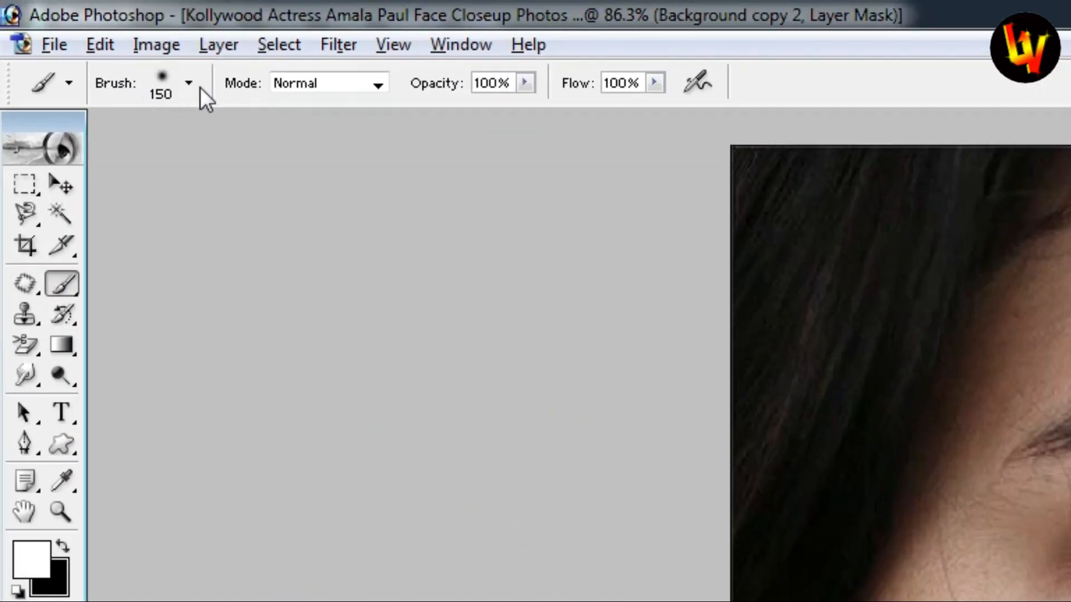
pyautogui.click(190, 85)
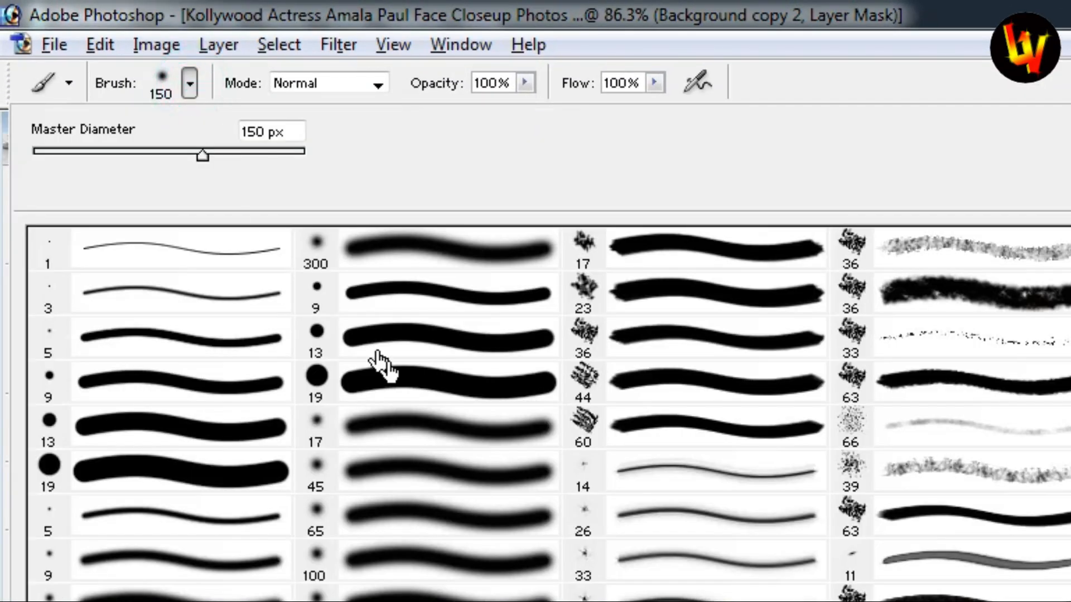
pyautogui.click(417, 262)
pyautogui.press('Return')
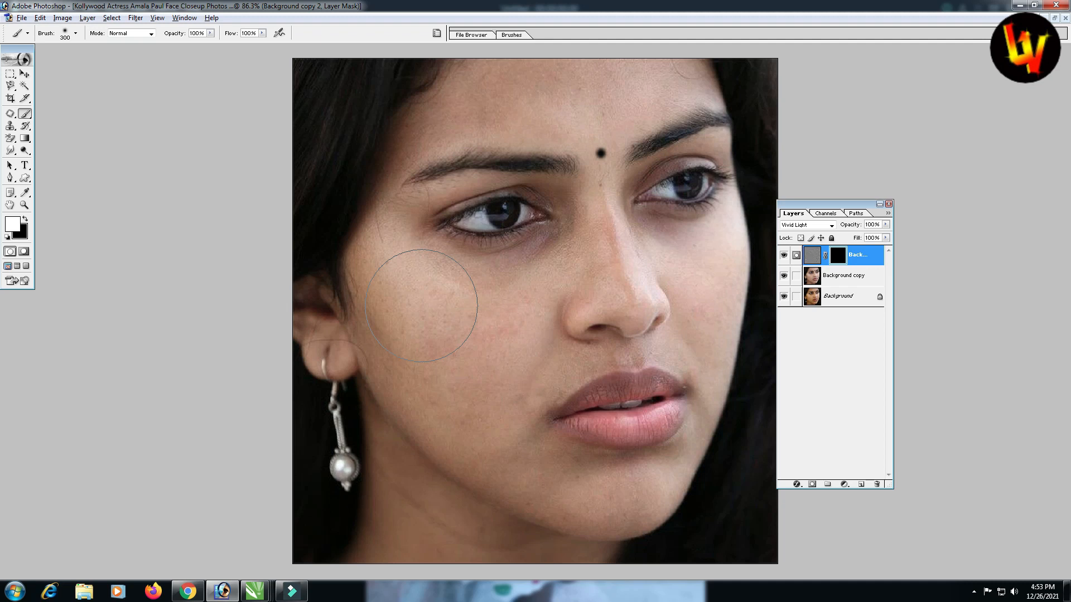
# Paint white into the mask over cheeks, nose, under the eyes and jaw, resizing the brush between 125 and 200 px
pyautogui.press('[')
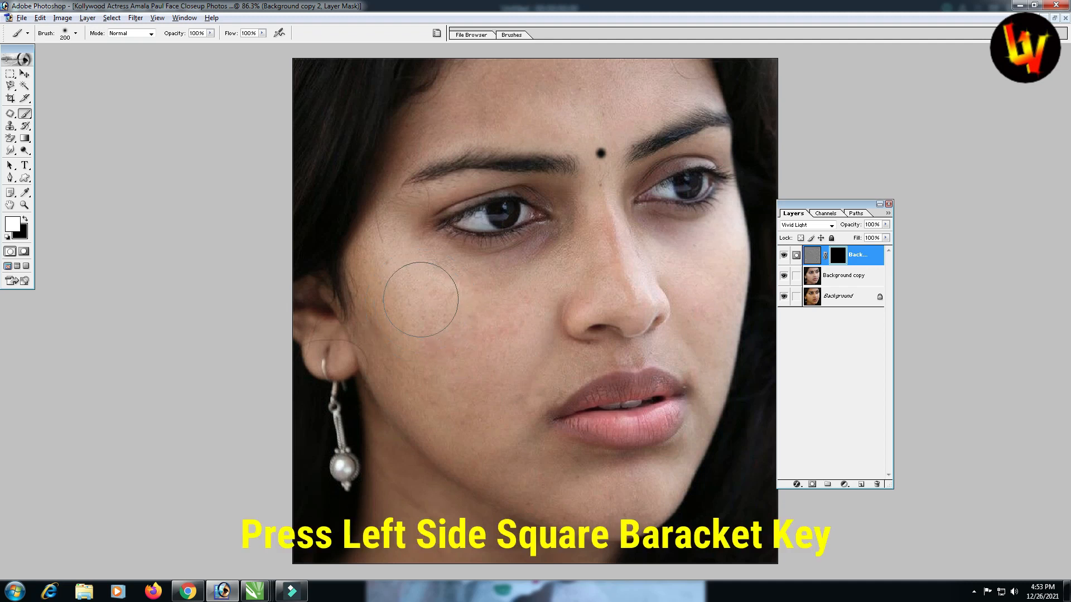
pyautogui.click(422, 306)
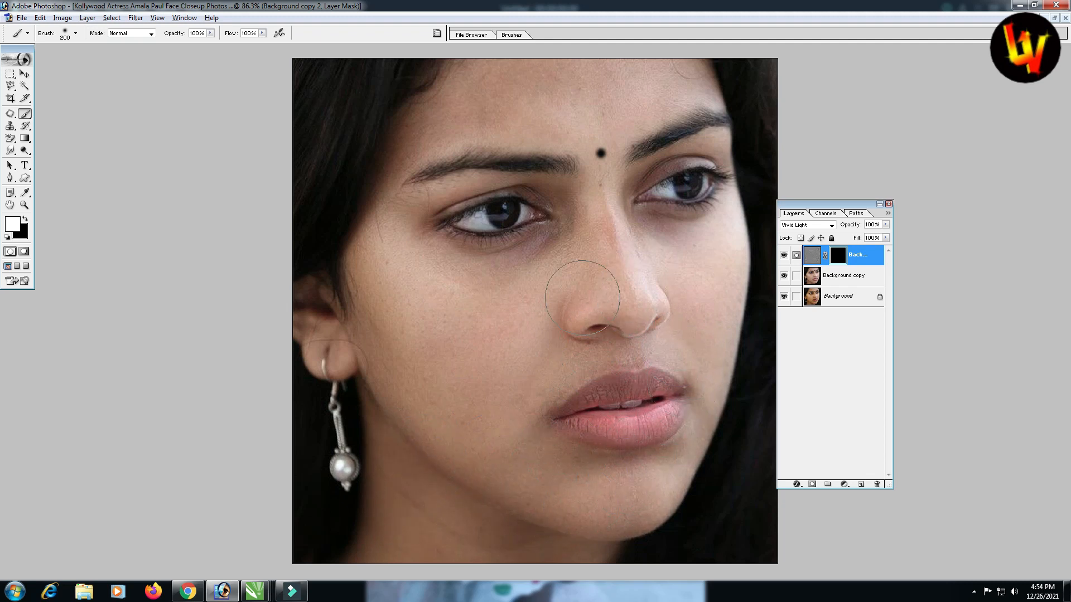
pyautogui.click(590, 249)
pyautogui.press('[')
pyautogui.press('[')
pyautogui.press('[')
pyautogui.press('[')
pyautogui.press('[')
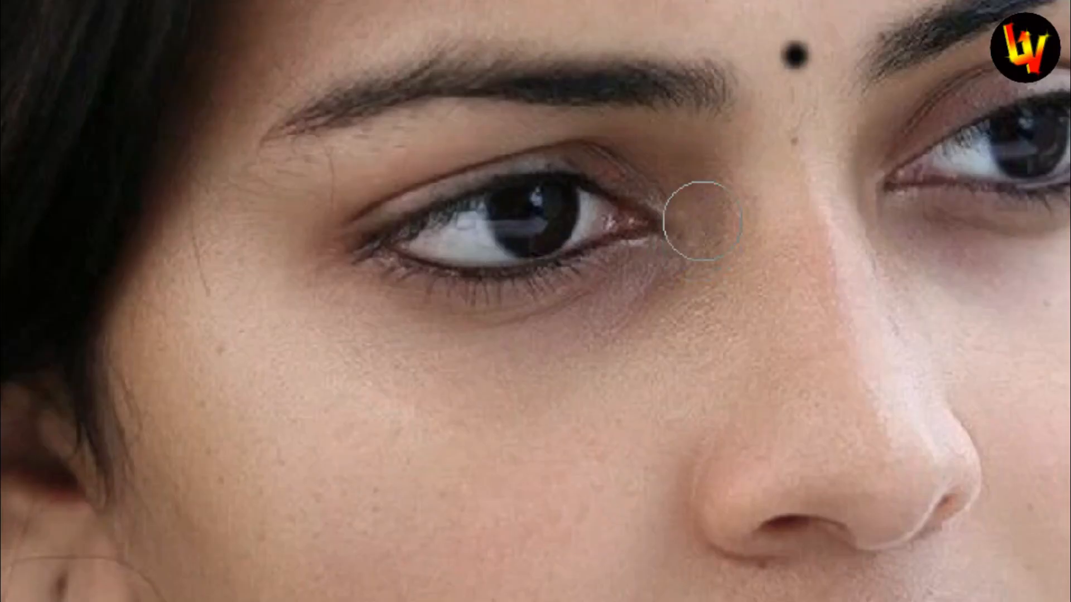
pyautogui.click(701, 207)
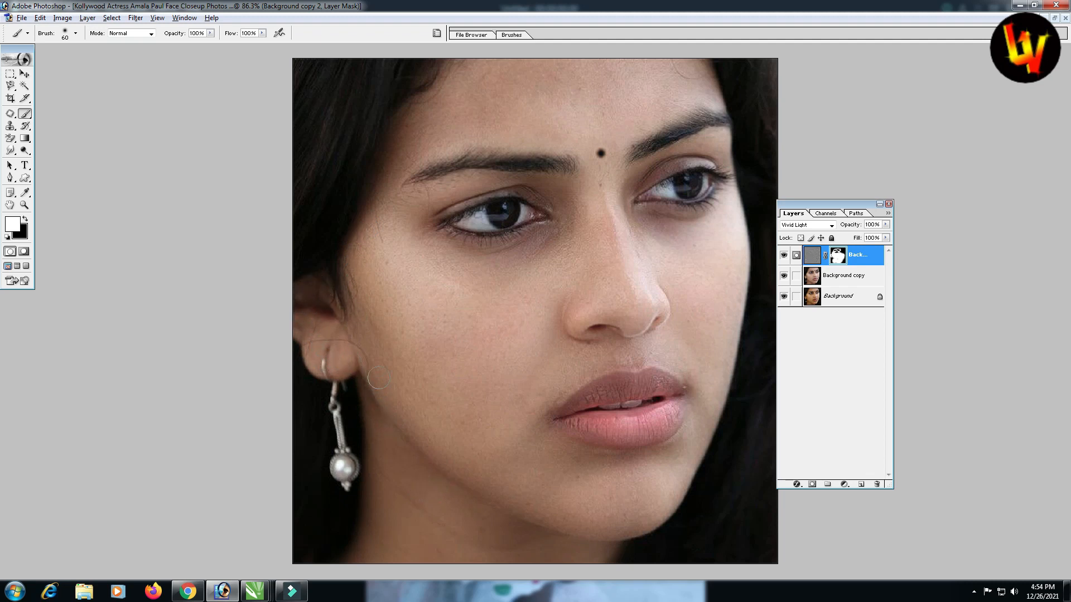
pyautogui.moveTo(378, 378); pyautogui.dragTo(389, 404)
pyautogui.moveTo(641, 277); pyautogui.dragTo(636, 216)
pyautogui.moveTo(714, 210); pyautogui.dragTo(725, 207)
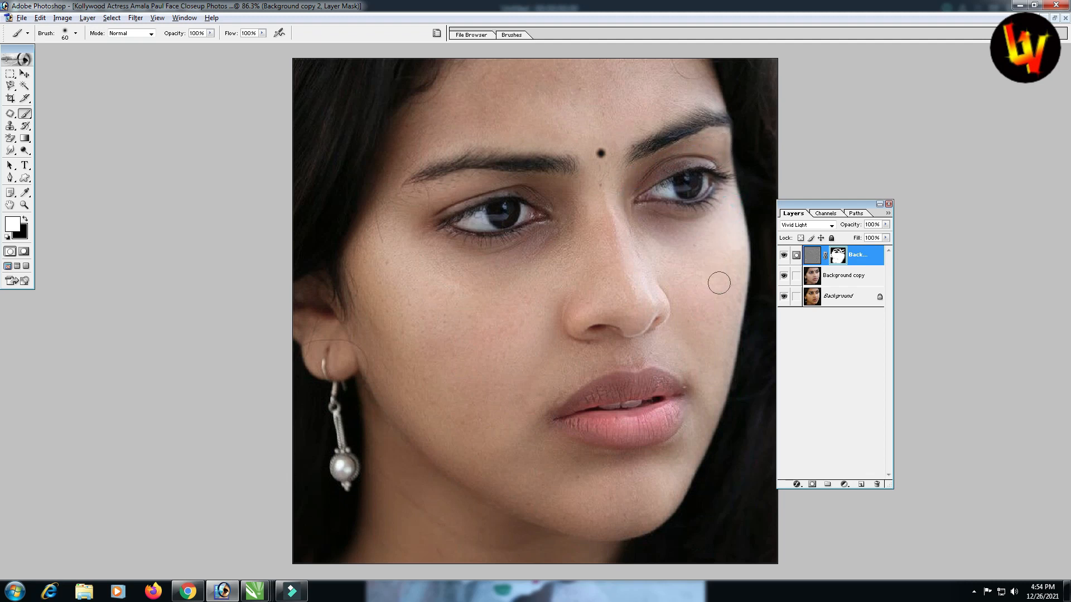
pyautogui.press(']')
pyautogui.press(']')
pyautogui.press(']')
pyautogui.press(']')
pyautogui.press(']')
pyautogui.press(']')
pyautogui.press(']')
pyautogui.press(']')
pyautogui.press('[')
pyautogui.press('[')
pyautogui.press('[')
pyautogui.press('v')
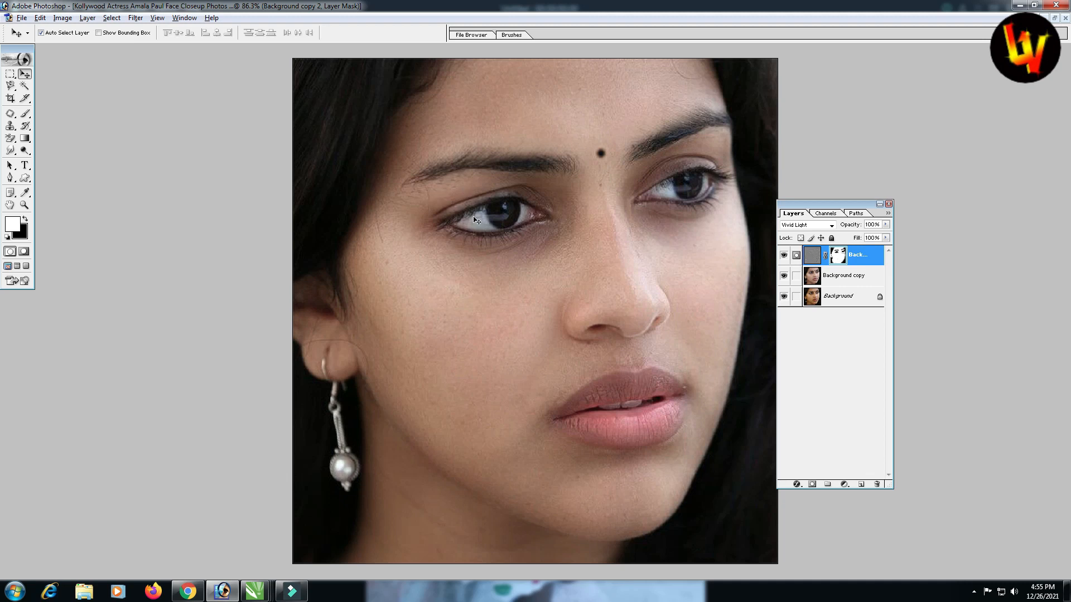
pyautogui.click(784, 254)
pyautogui.click(783, 276)
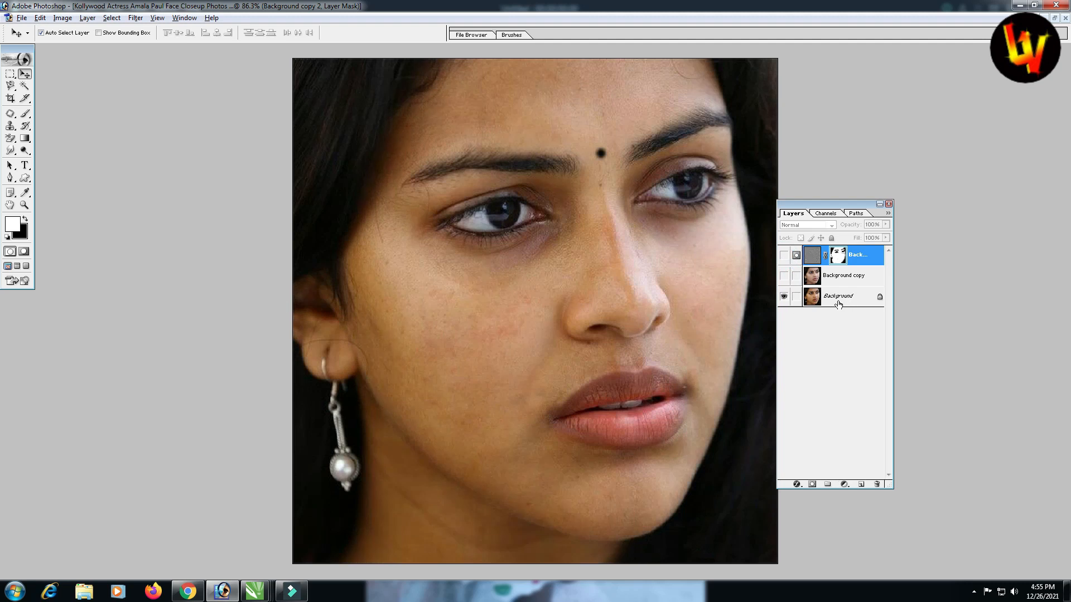
pyautogui.click(783, 276)
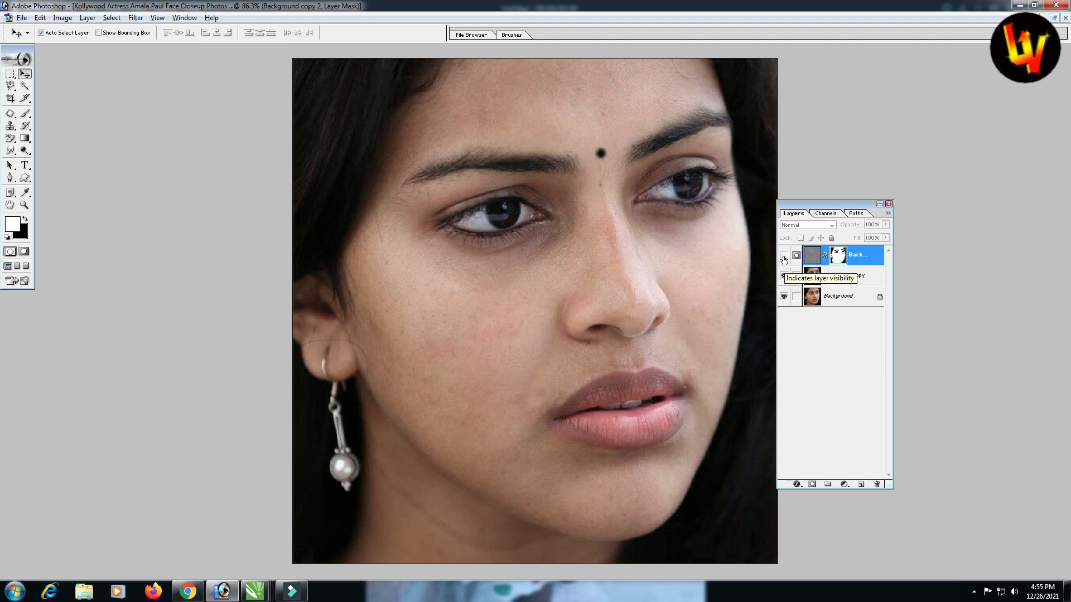
pyautogui.click(784, 256)
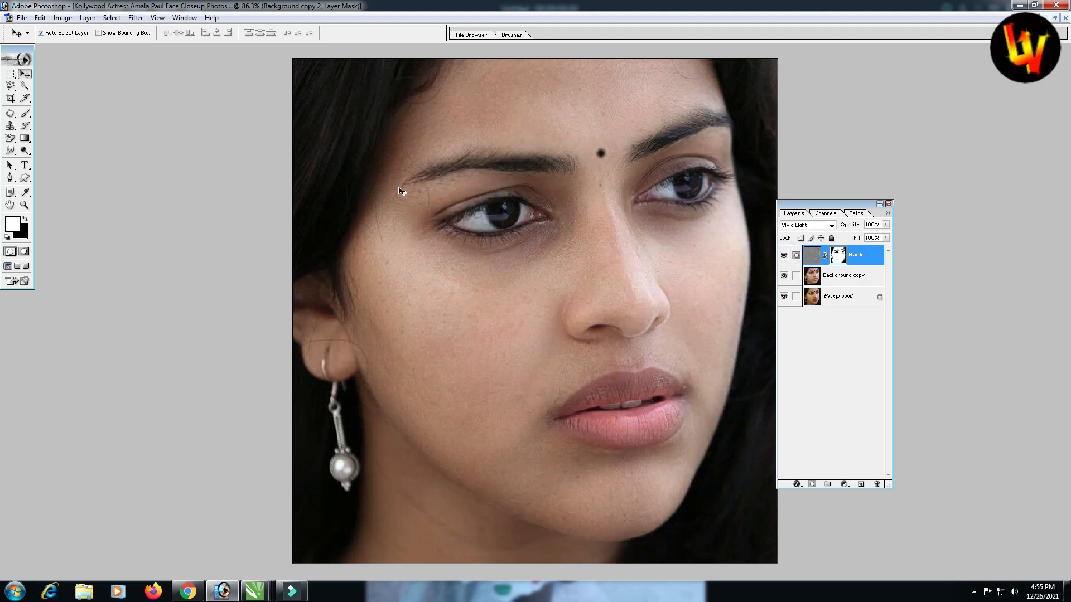
pyautogui.press('z')
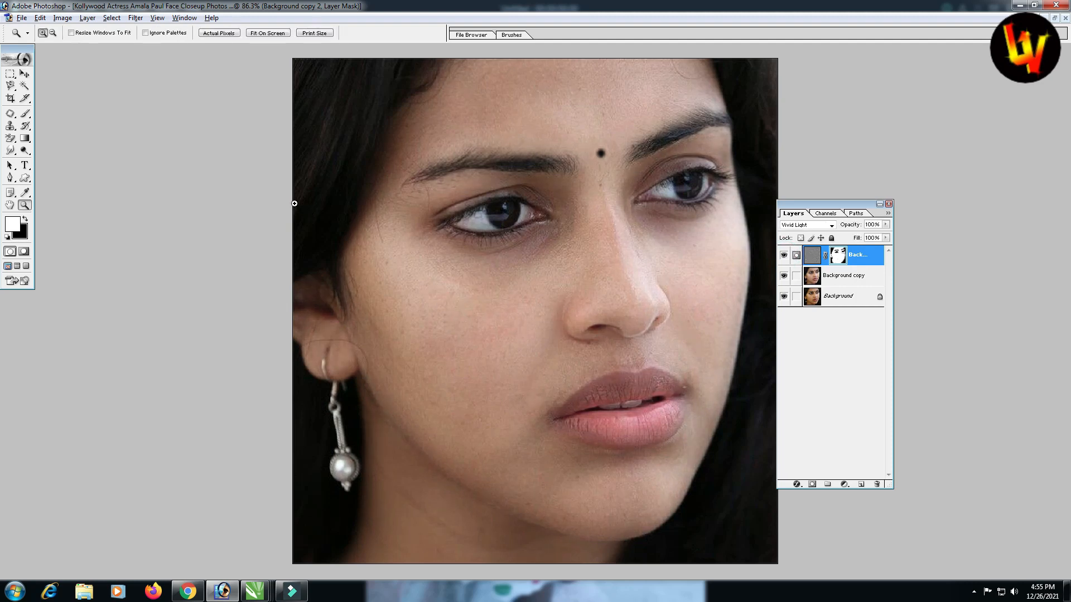
pyautogui.moveTo(286, 195); pyautogui.dragTo(853, 545)
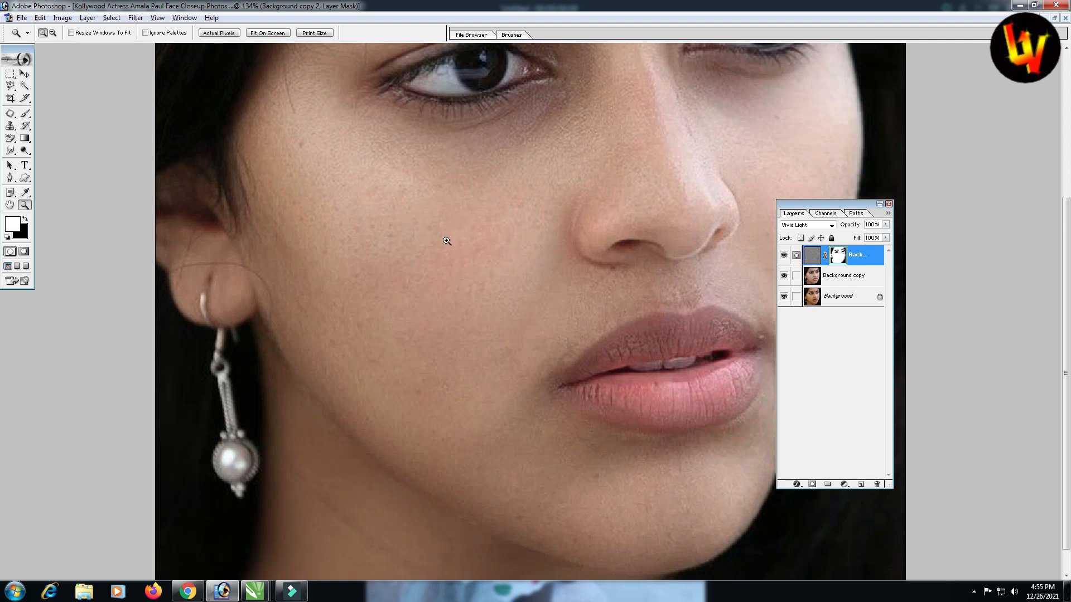
pyautogui.press('v')
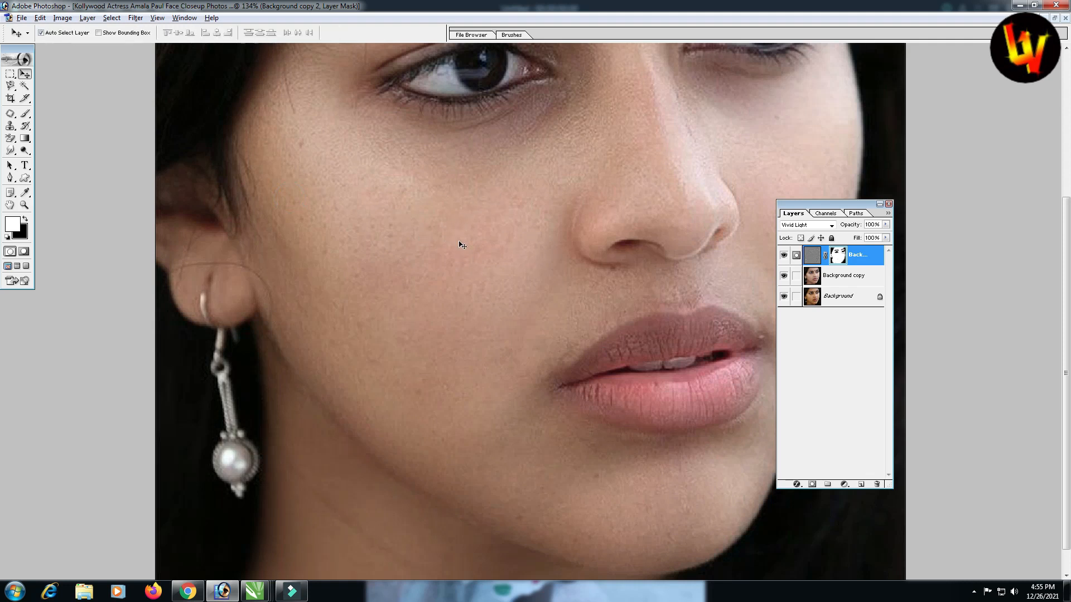
pyautogui.hotkey('ctrl', '0')
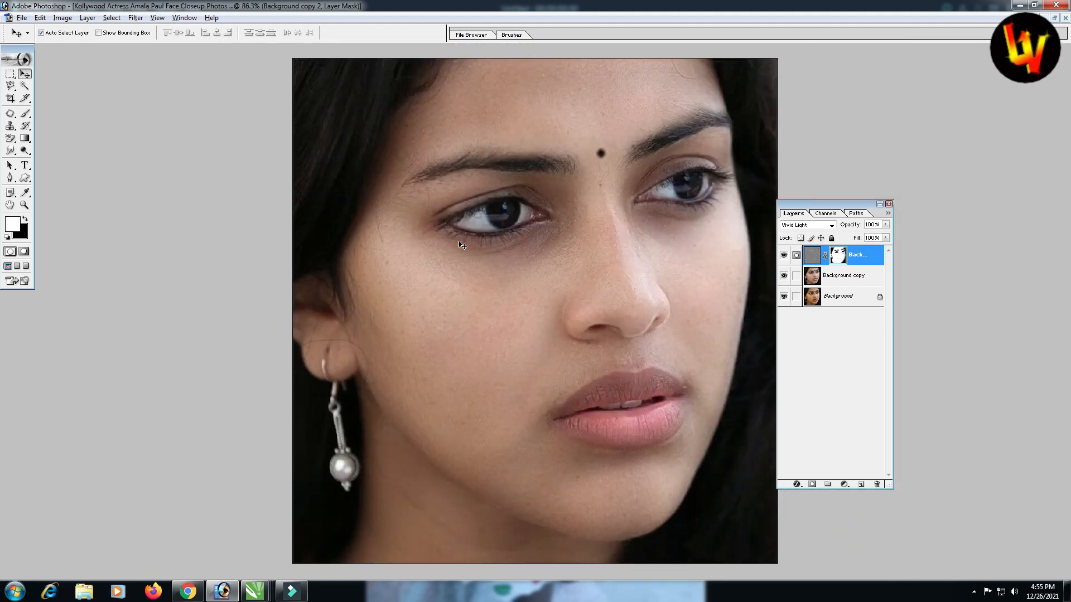